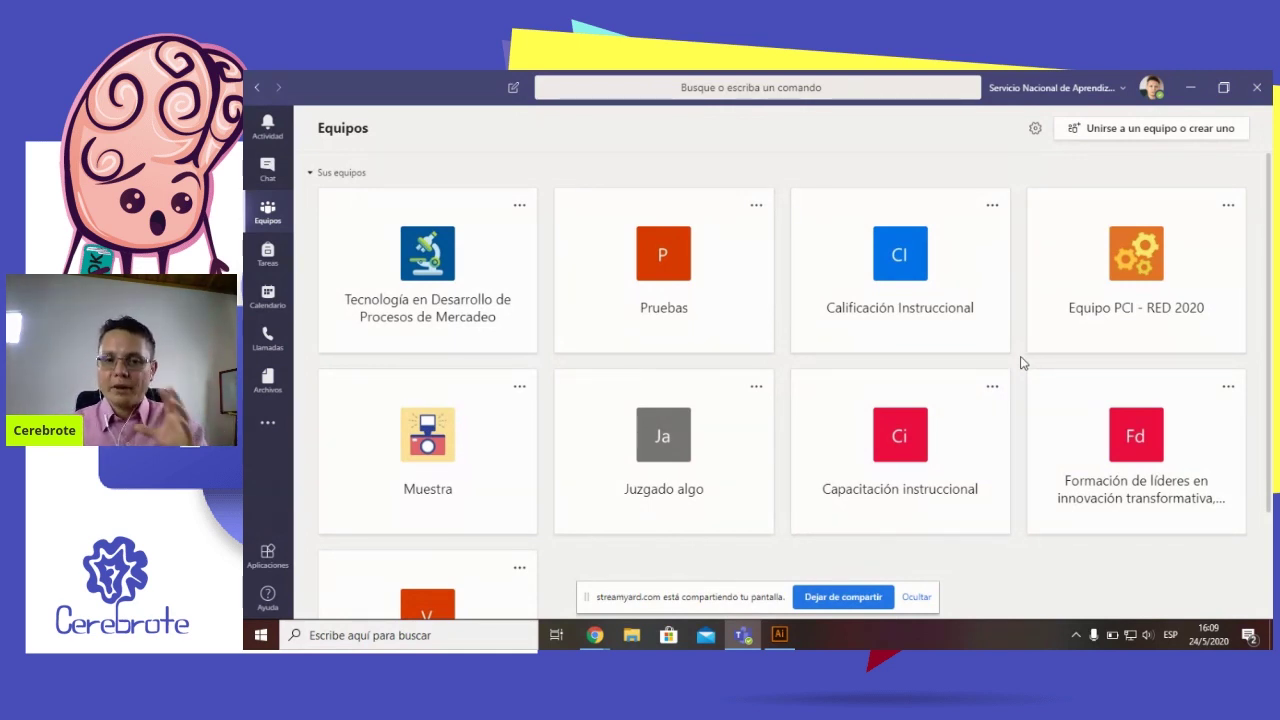
Browse the Activity and Chat views, then return to the grid of all teams
scroll(1020, 360, down, 2)
scroll(1018, 398, up, 2)
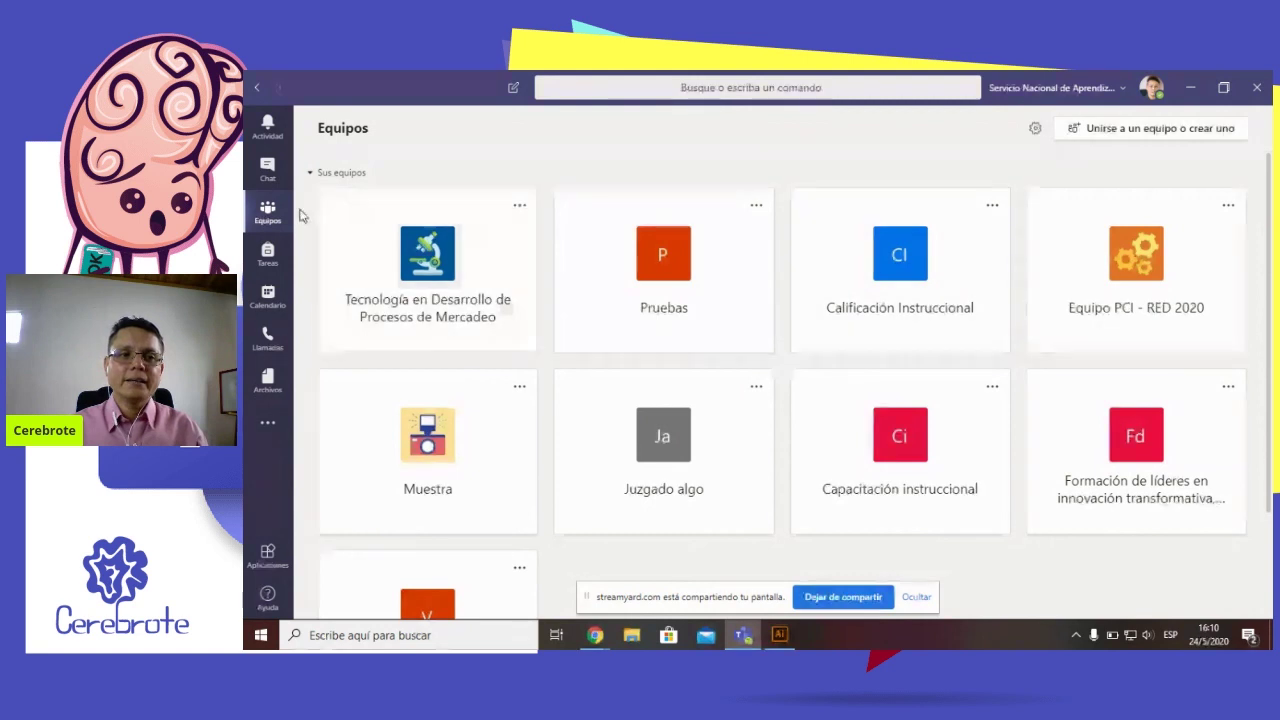
click(283, 130)
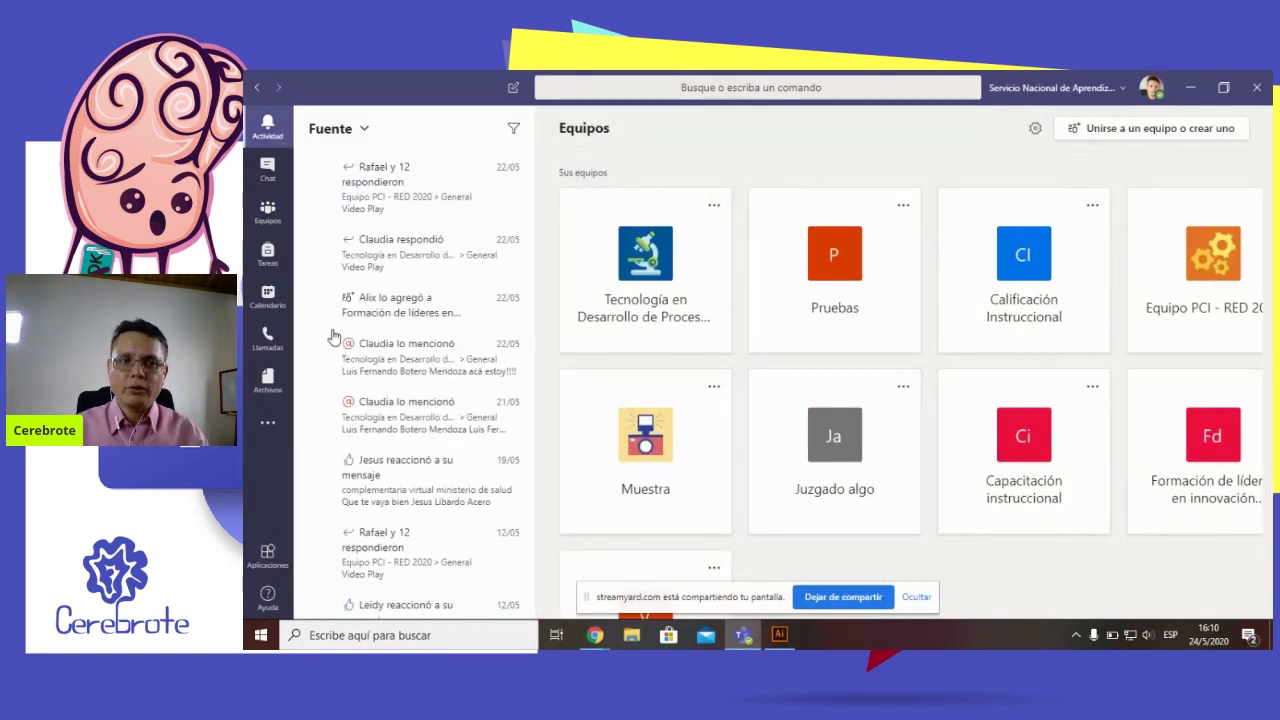
click(298, 186)
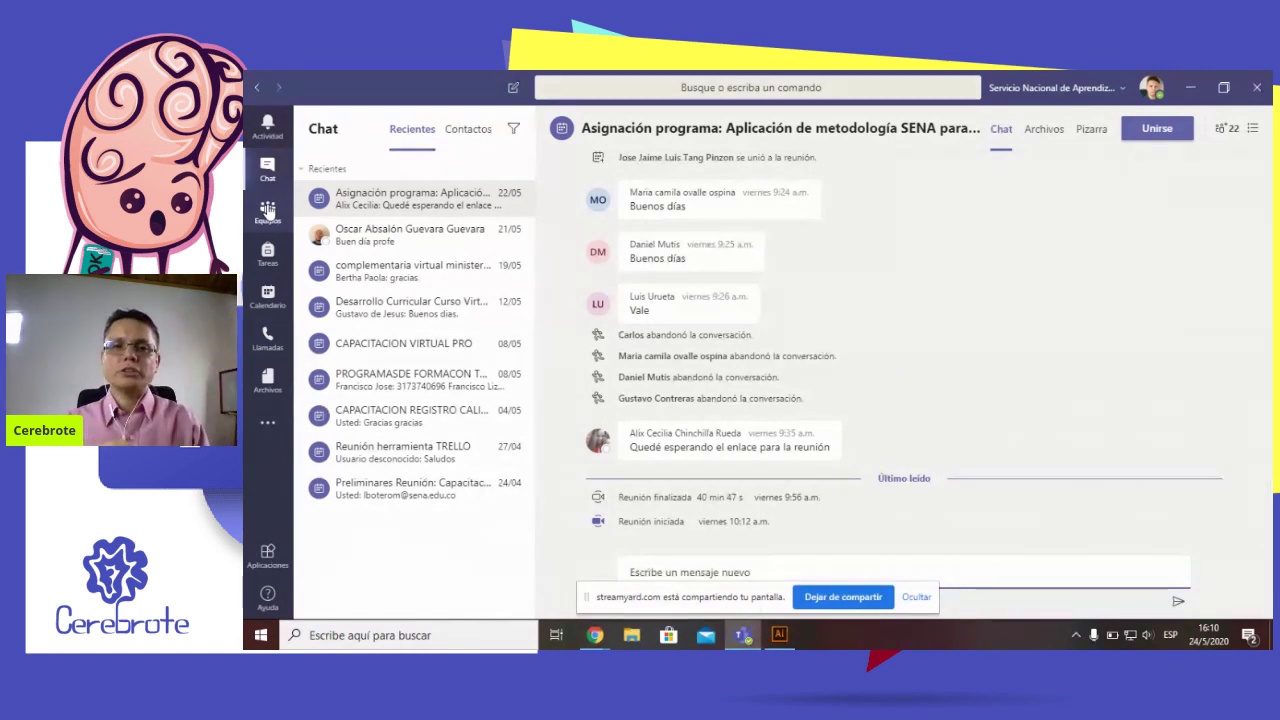
click(268, 210)
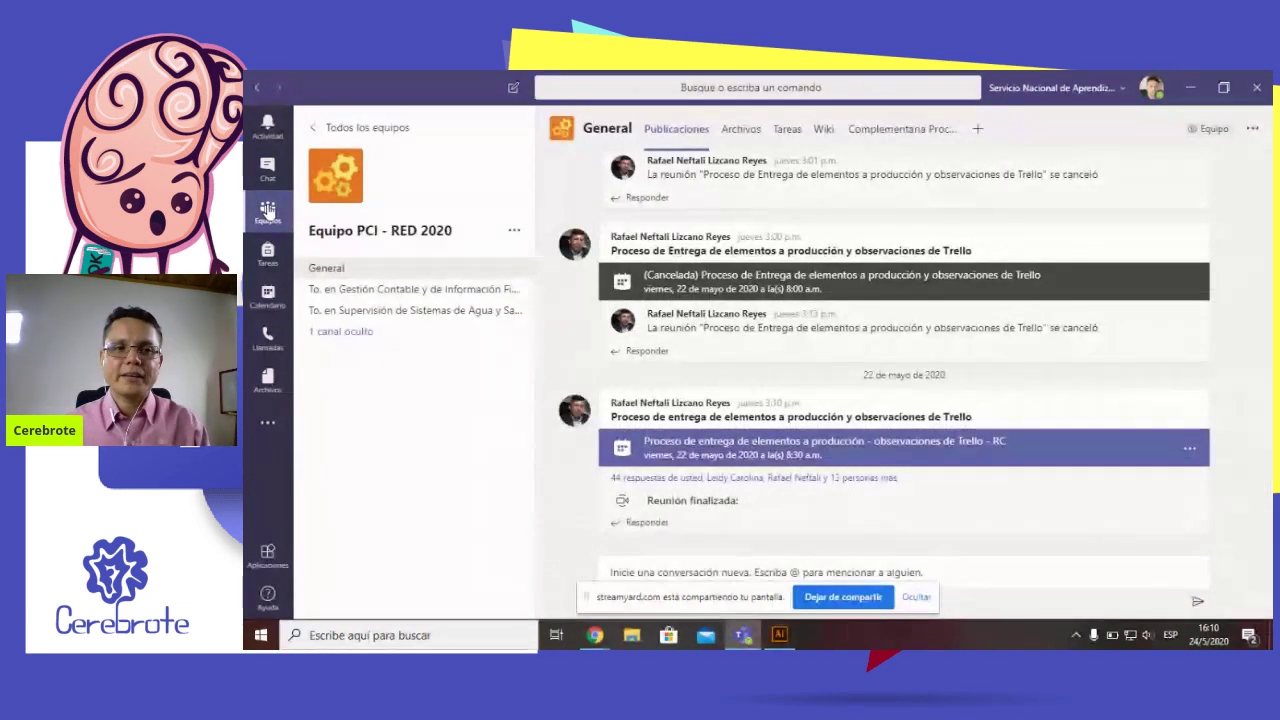
click(385, 130)
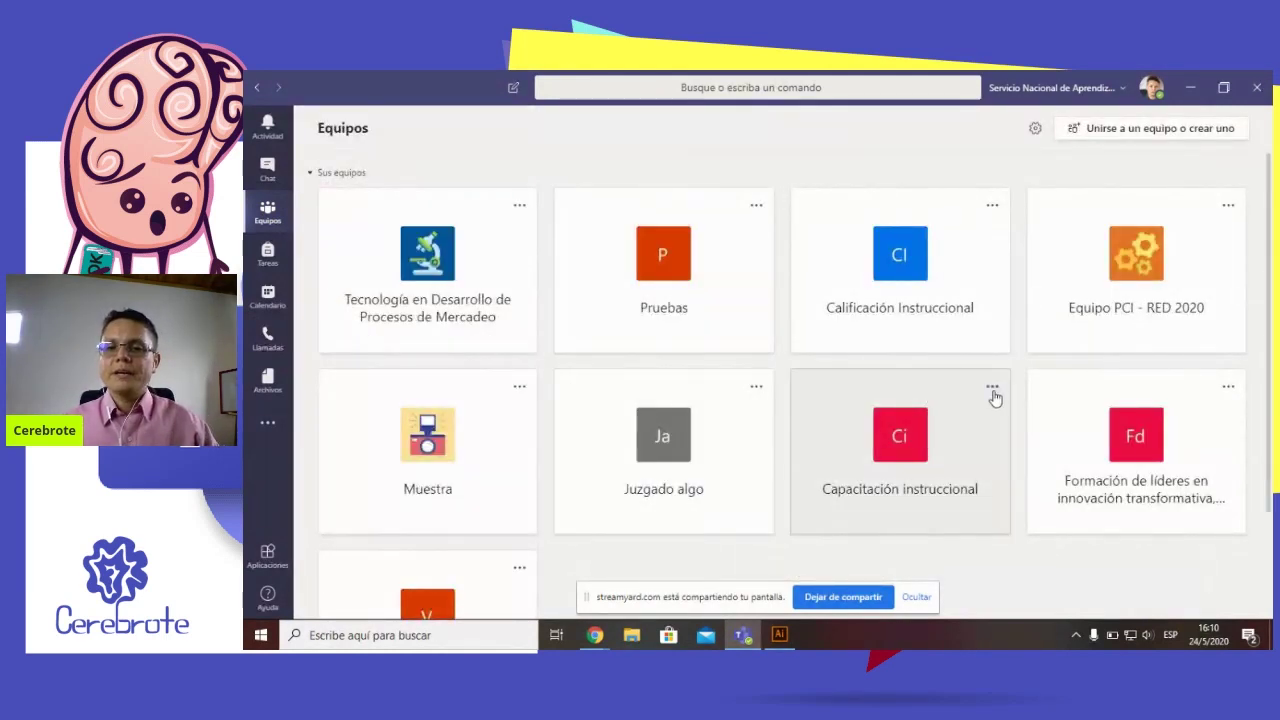
scroll(1022, 400, down, 2)
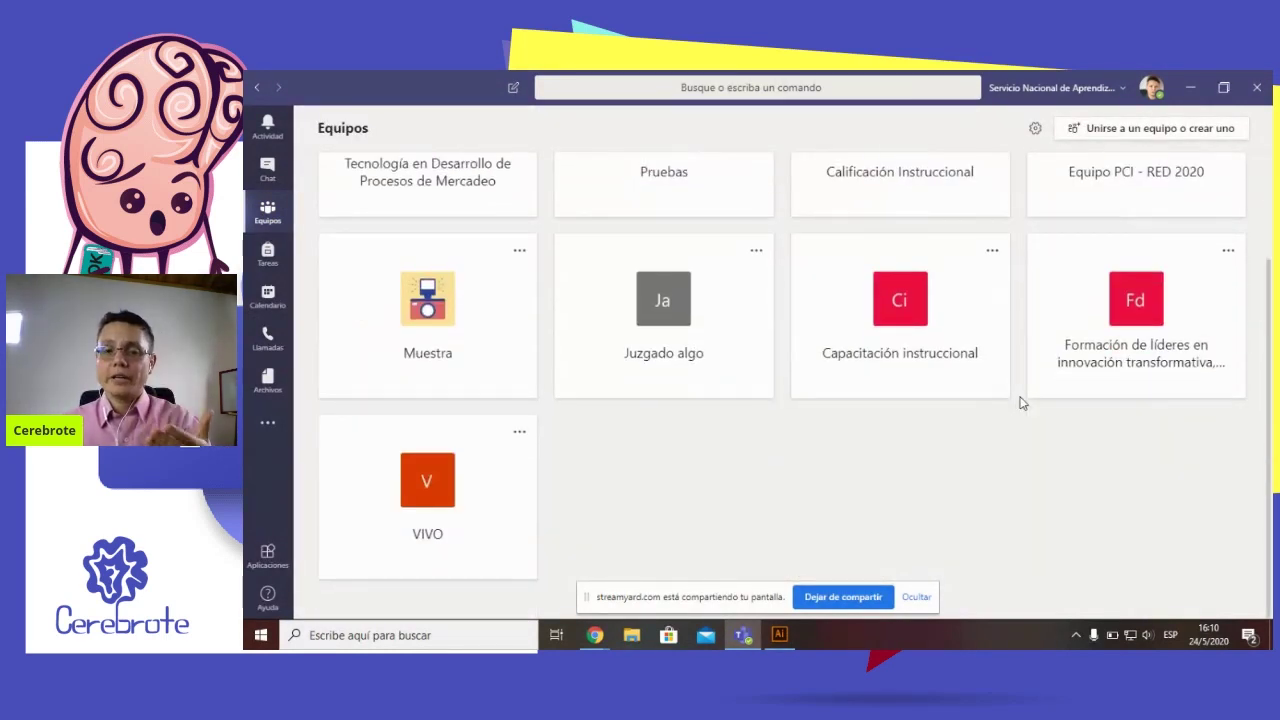
scroll(1022, 402, up, 2)
scroll(1022, 402, down, 2)
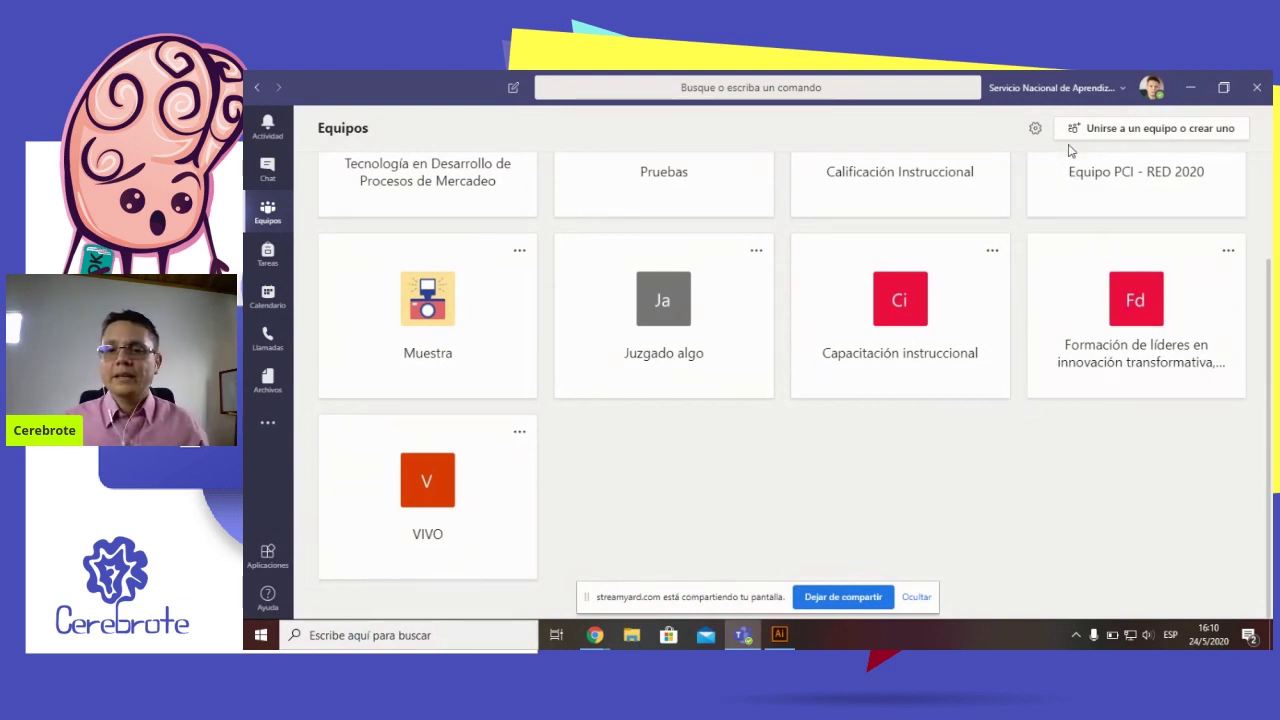
scroll(1086, 340, up, 2)
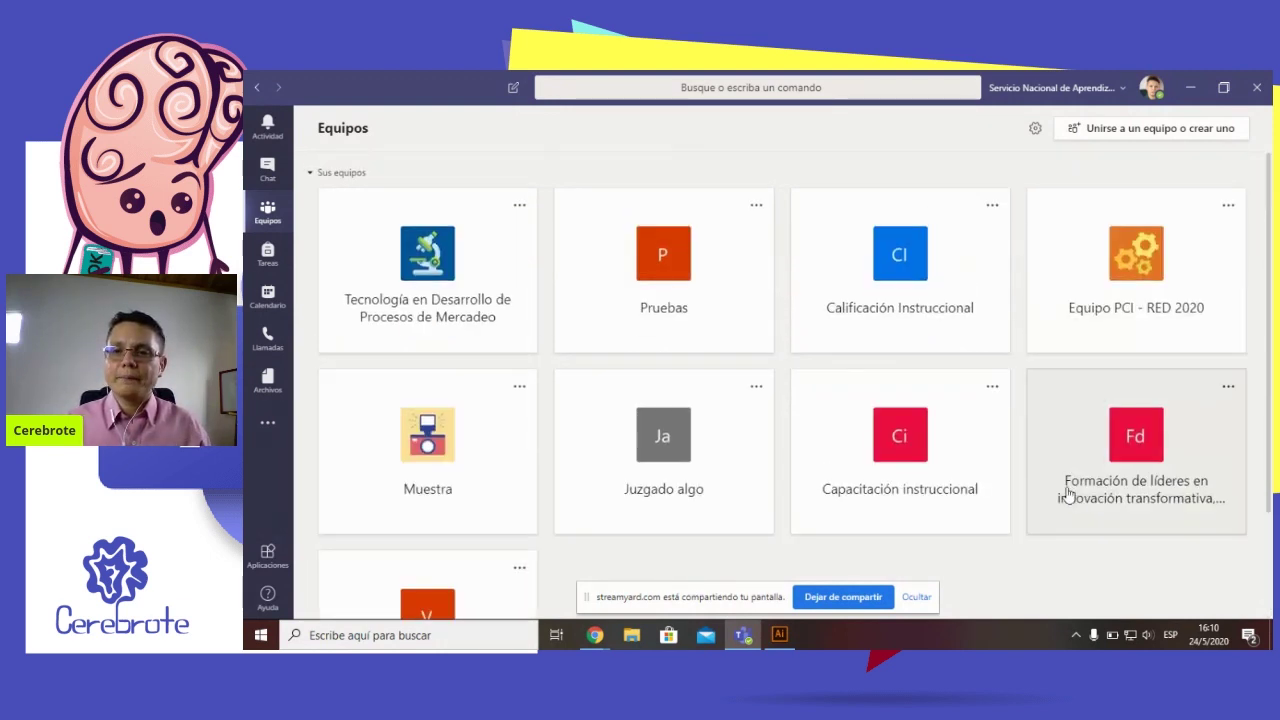
Start creating a new team and name it 'En VIVO Domingo'
click(1183, 137)
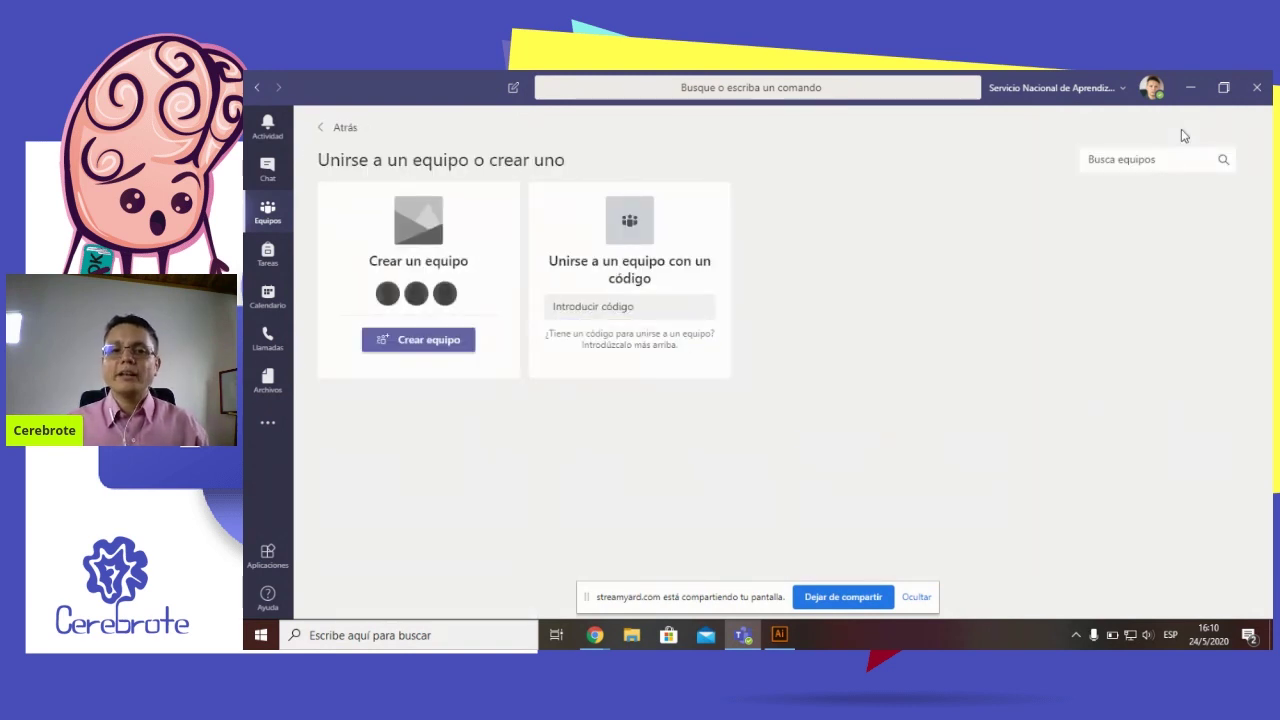
mouse_move(1120, 430)
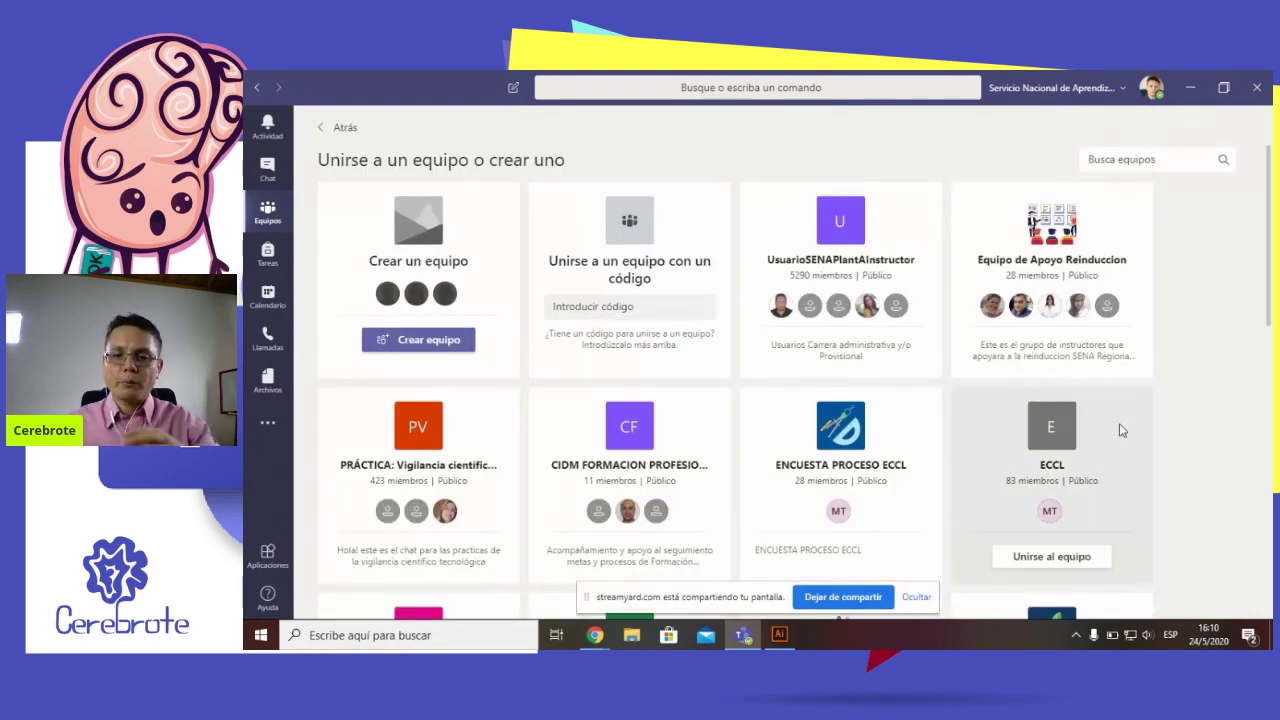
scroll(1120, 428, down, 8)
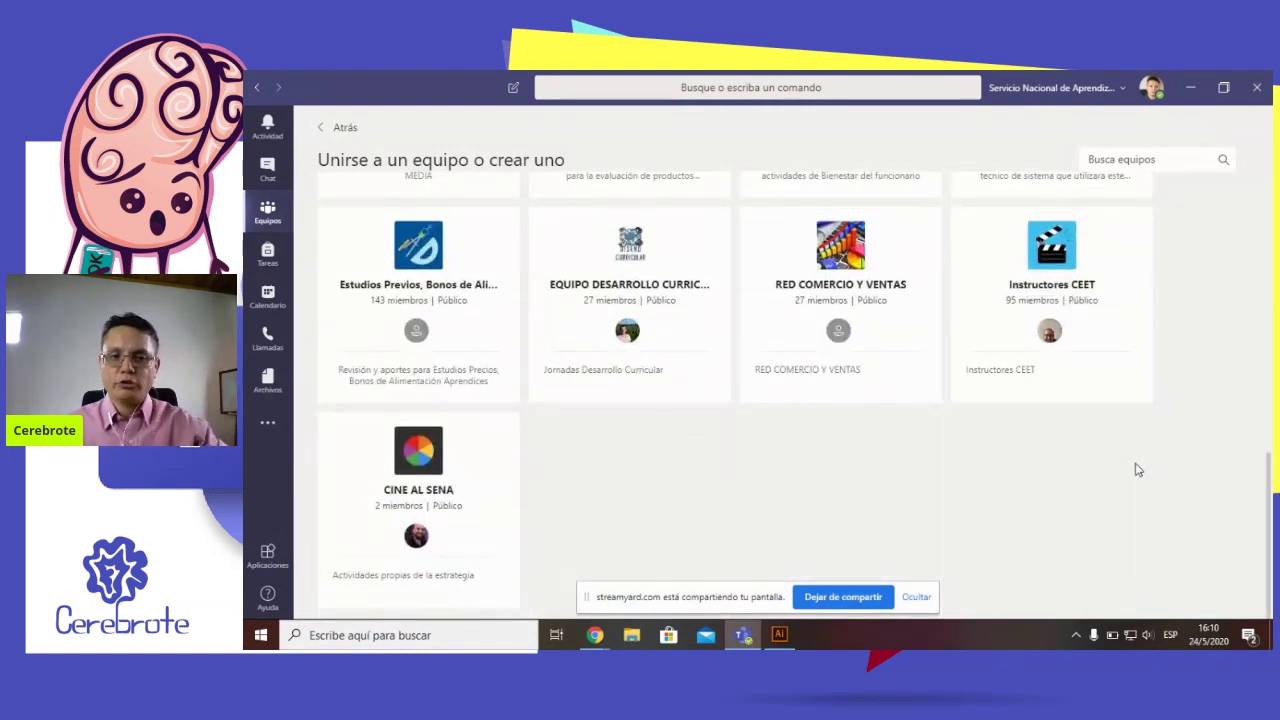
scroll(1137, 468, up, 8)
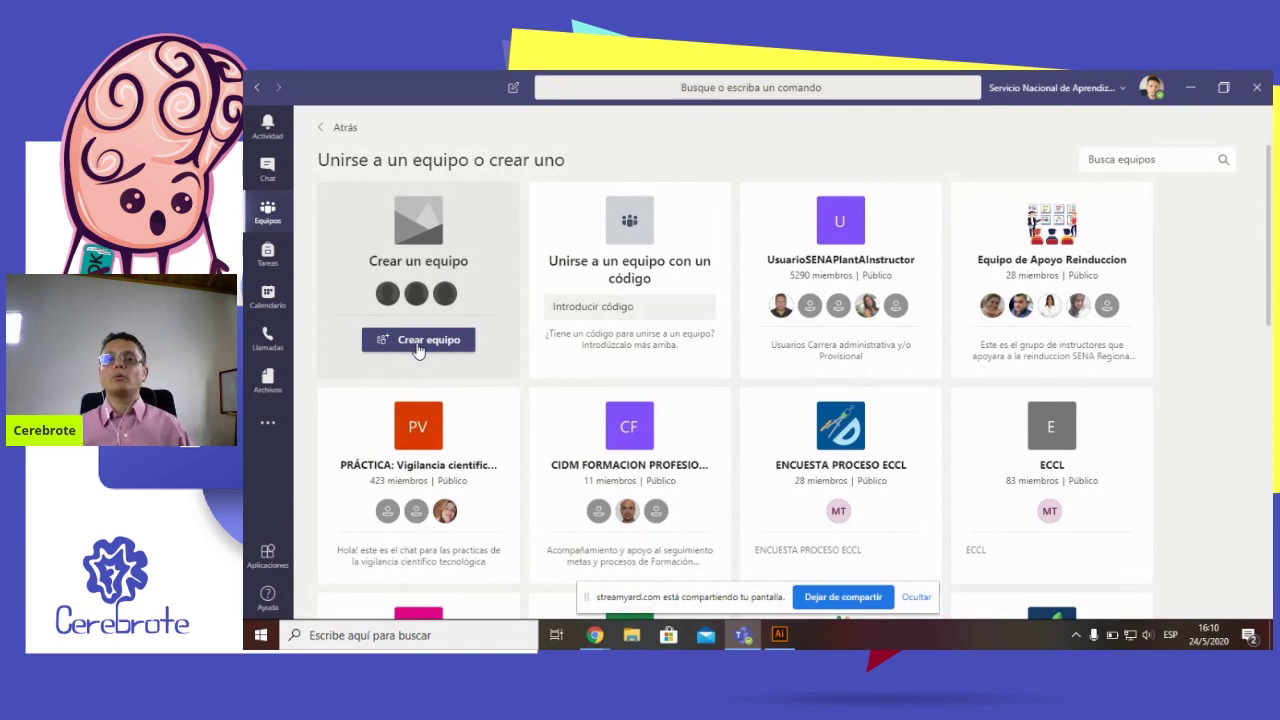
click(419, 341)
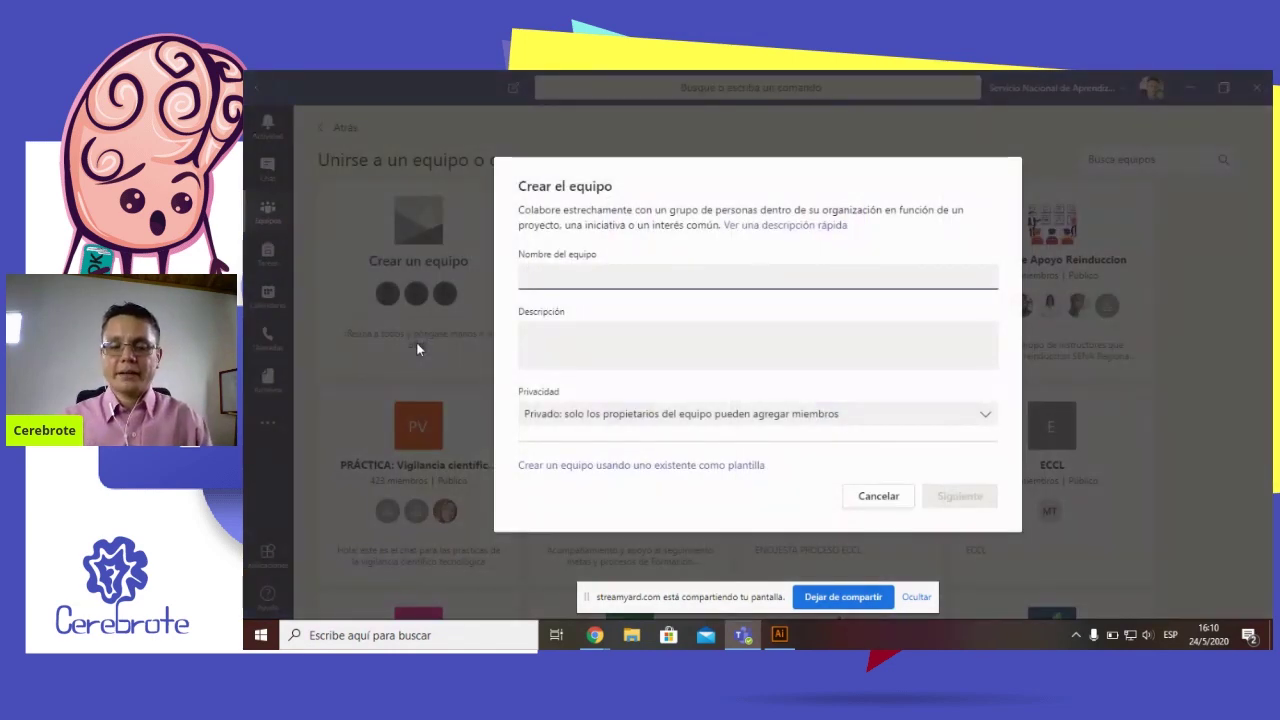
text(En V)
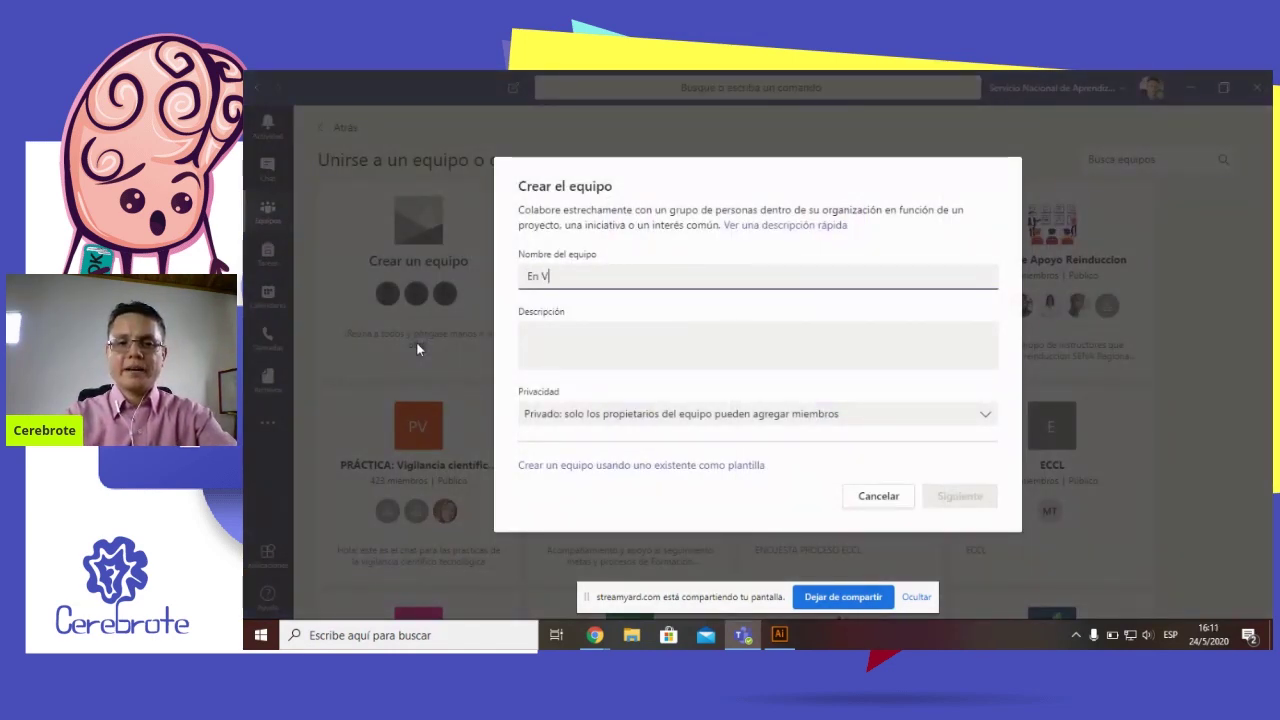
text(IVO Domingo)
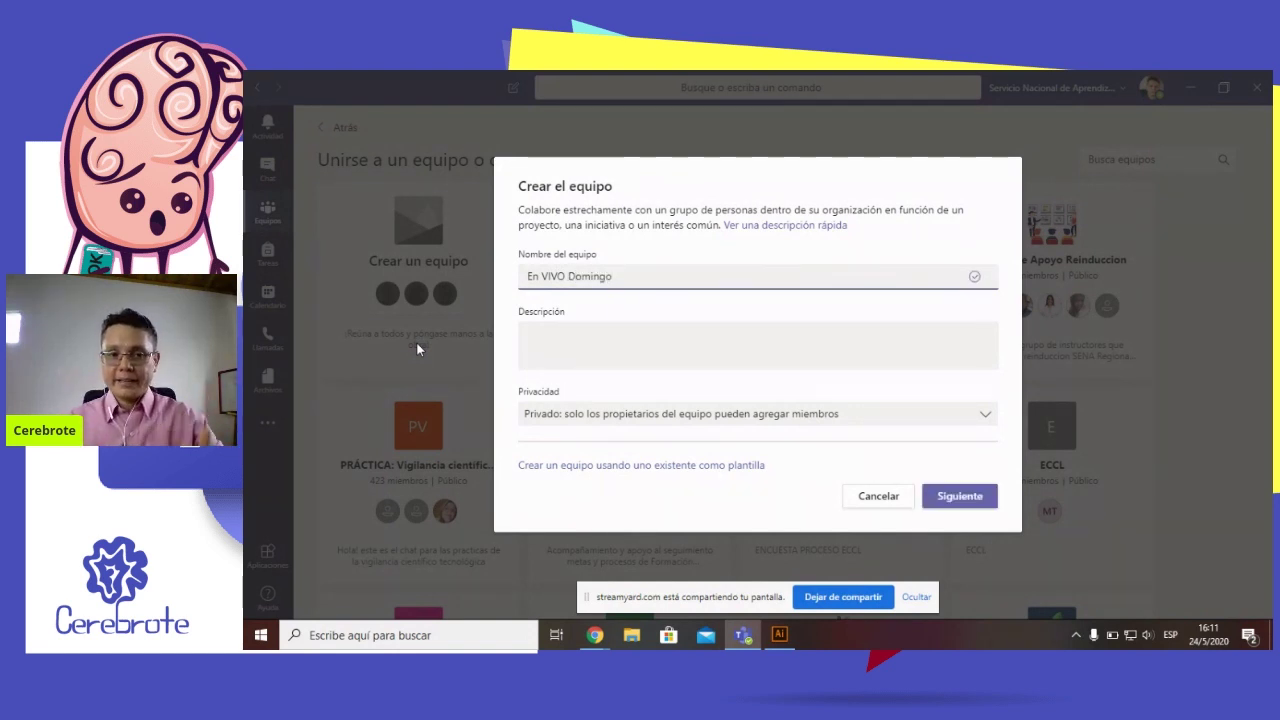
click(701, 341)
Enter 'Explicación de Teams' as the team description, fixing a typo along the way
text(Ex)
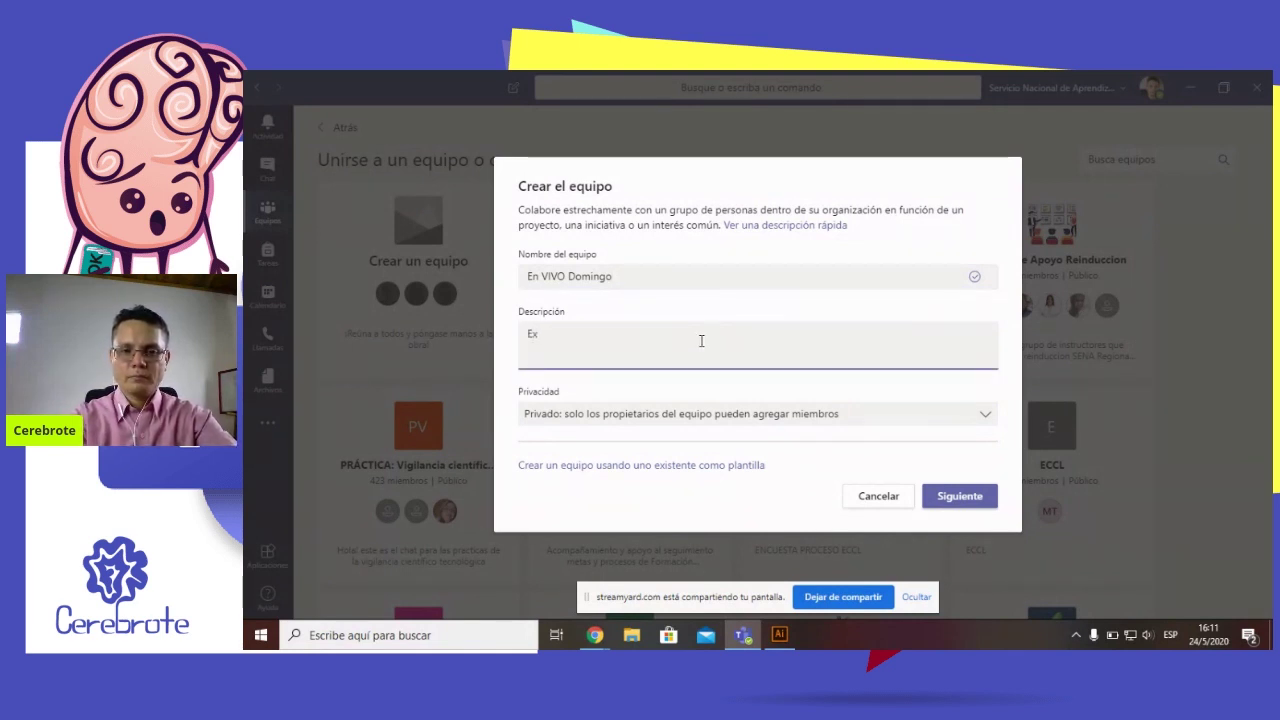
text(plicación)
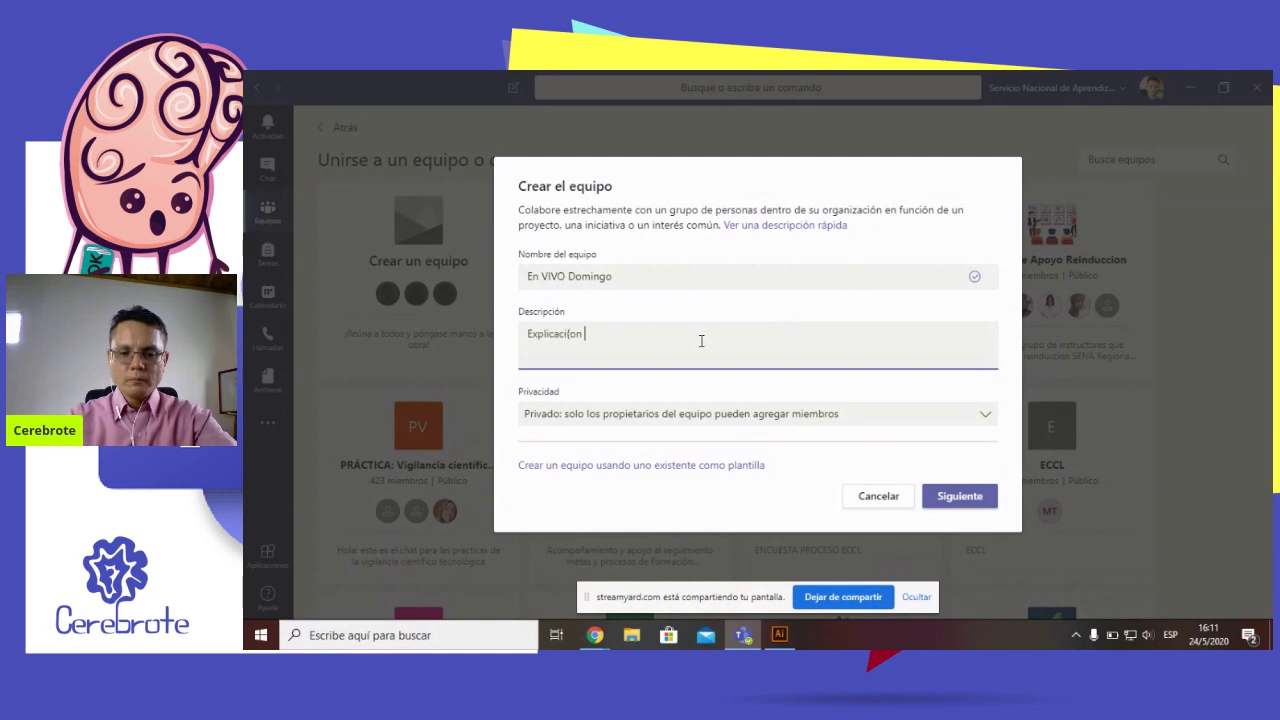
key(BackSpace)
key(BackSpace)
text(ón de Teams)
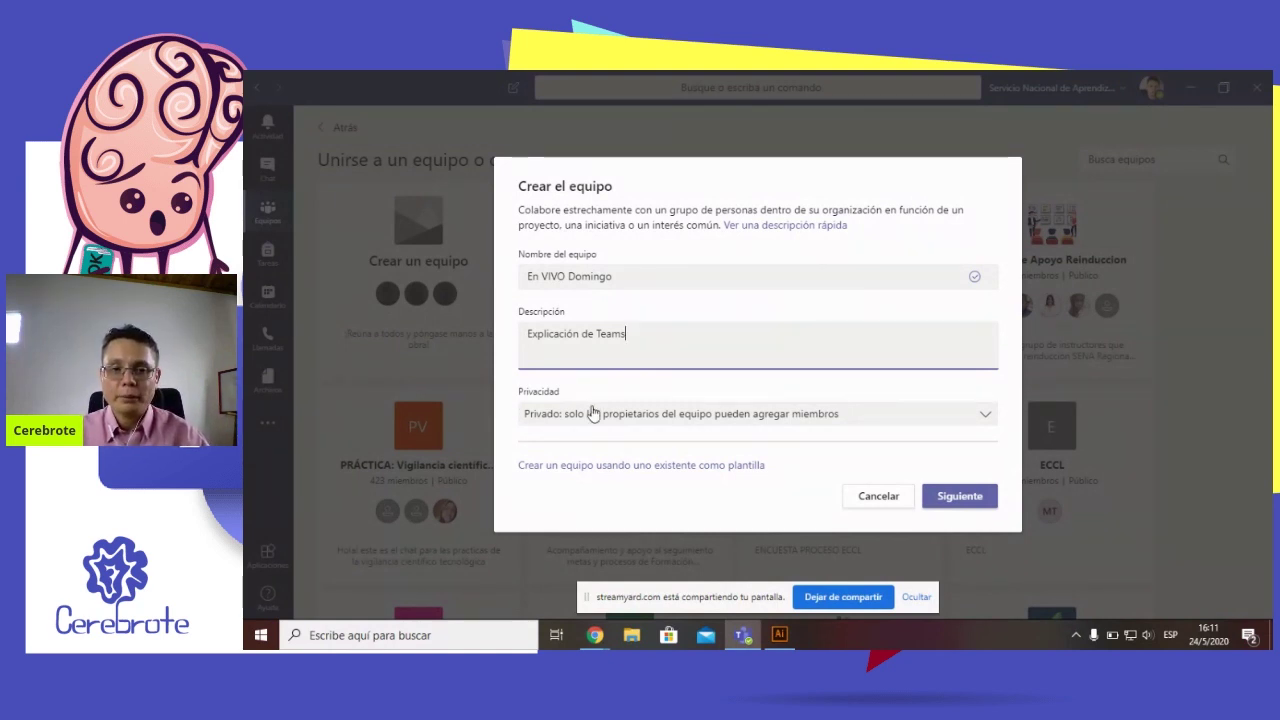
click(592, 413)
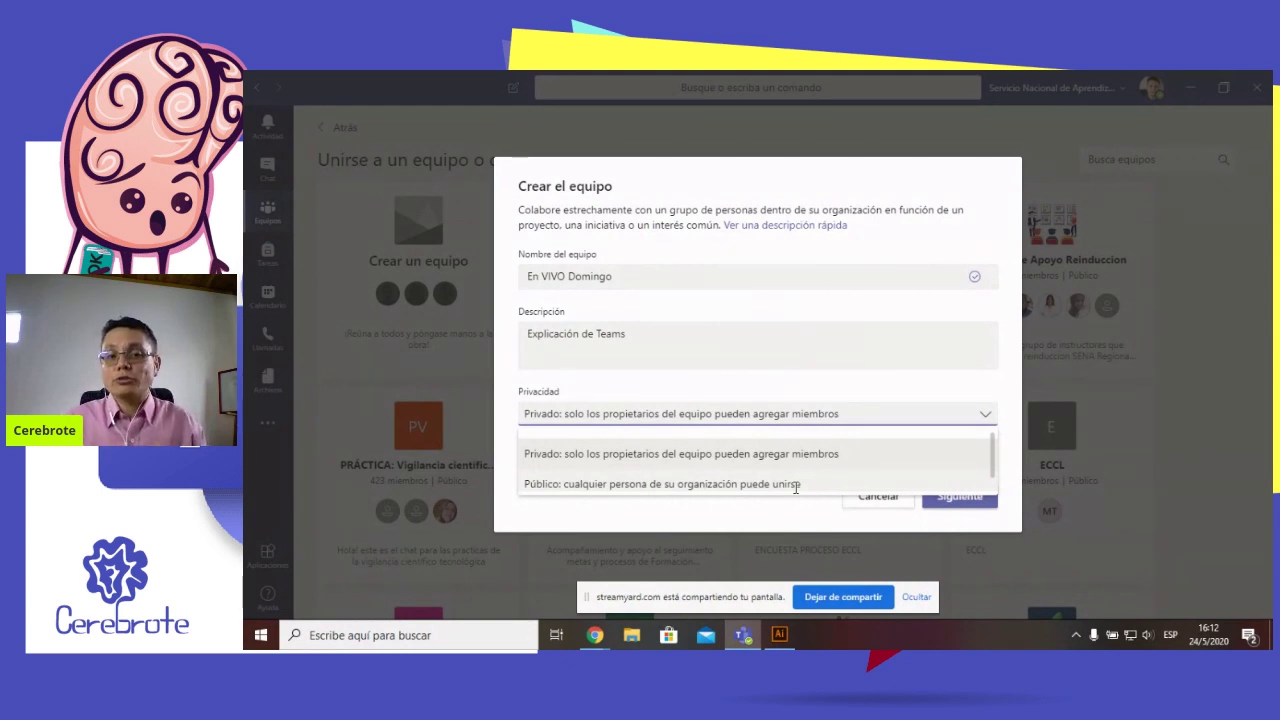
Keep the team Privado and create 'En VIVO Domingo'
click(598, 453)
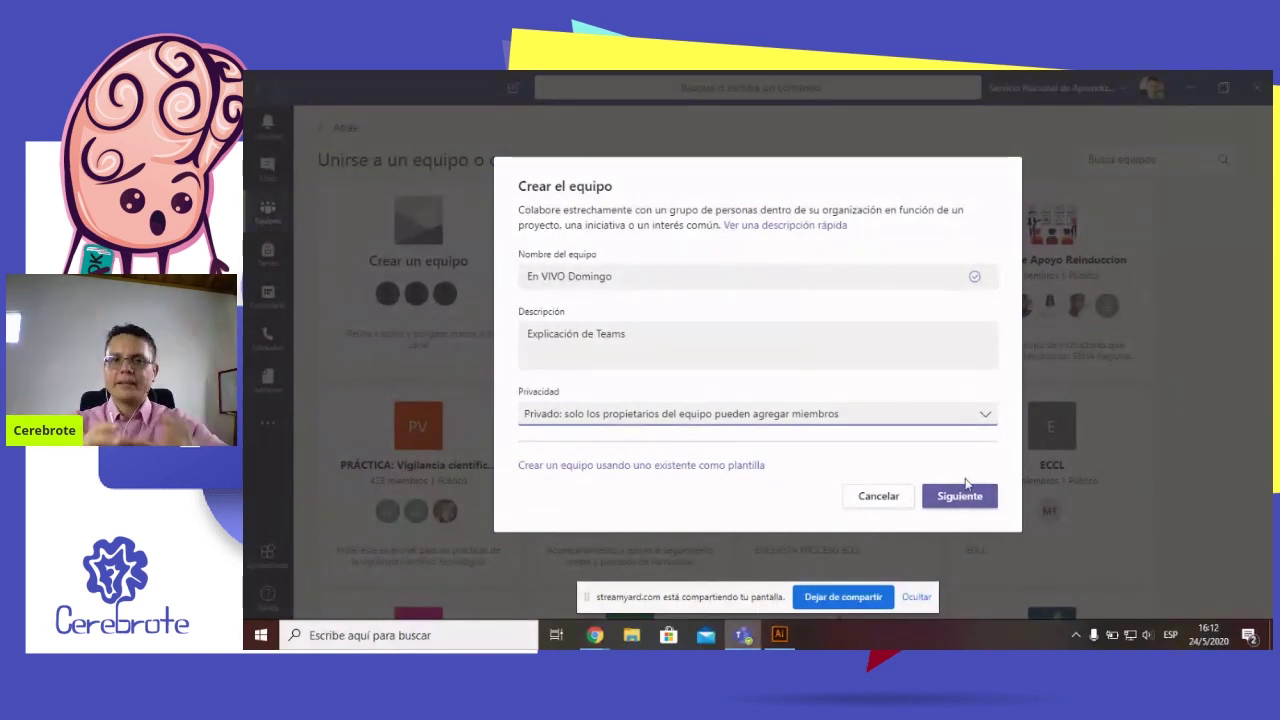
click(962, 494)
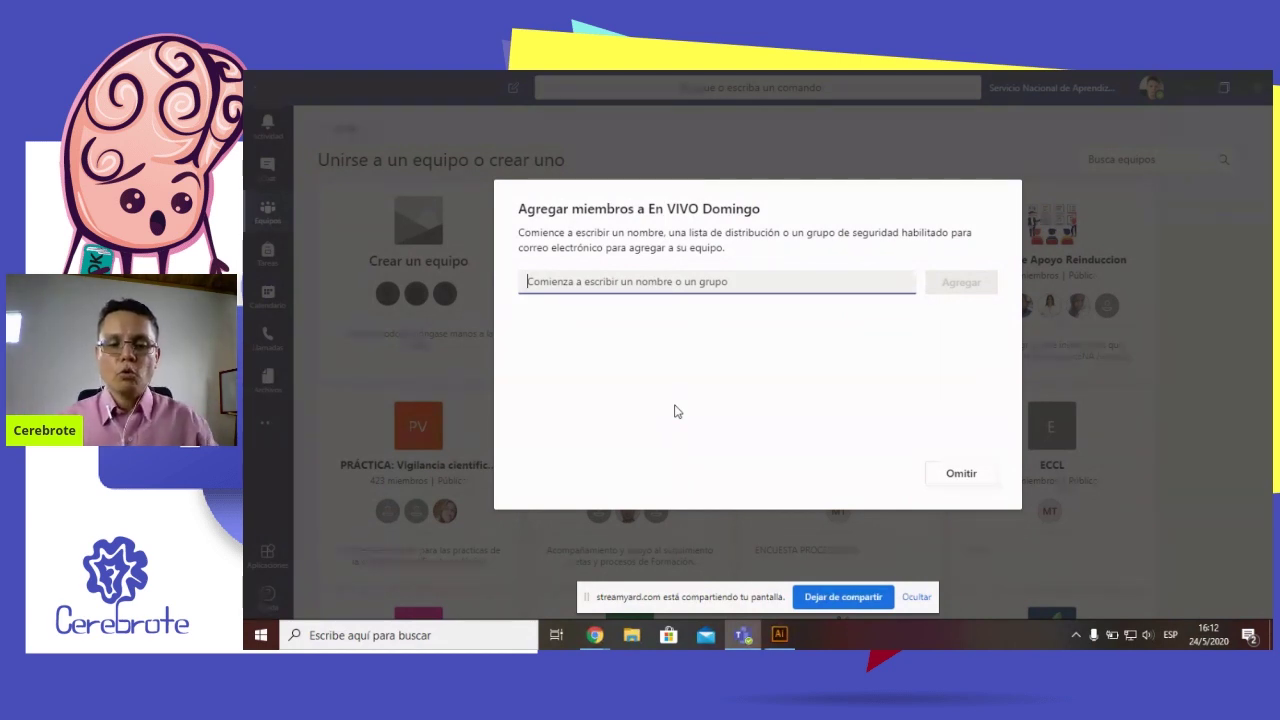
Search the member field by name, correct the search, and queue the first suggested person
text(d)
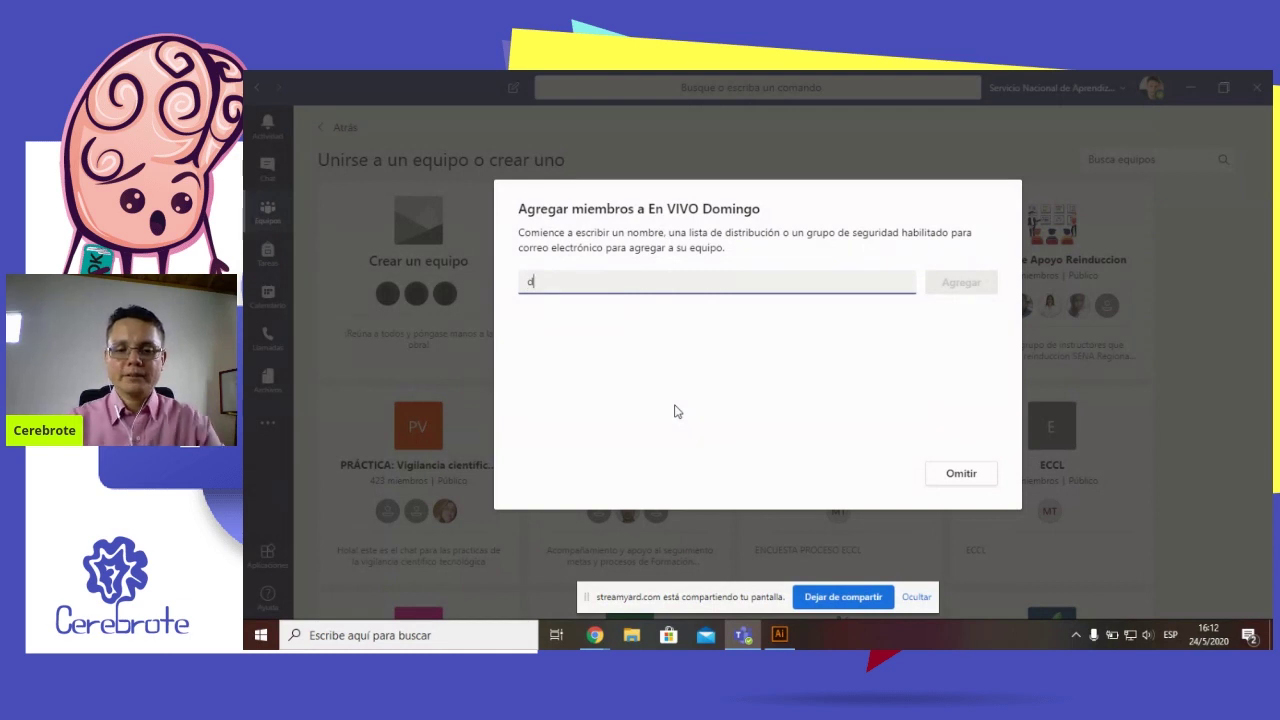
text(iego)
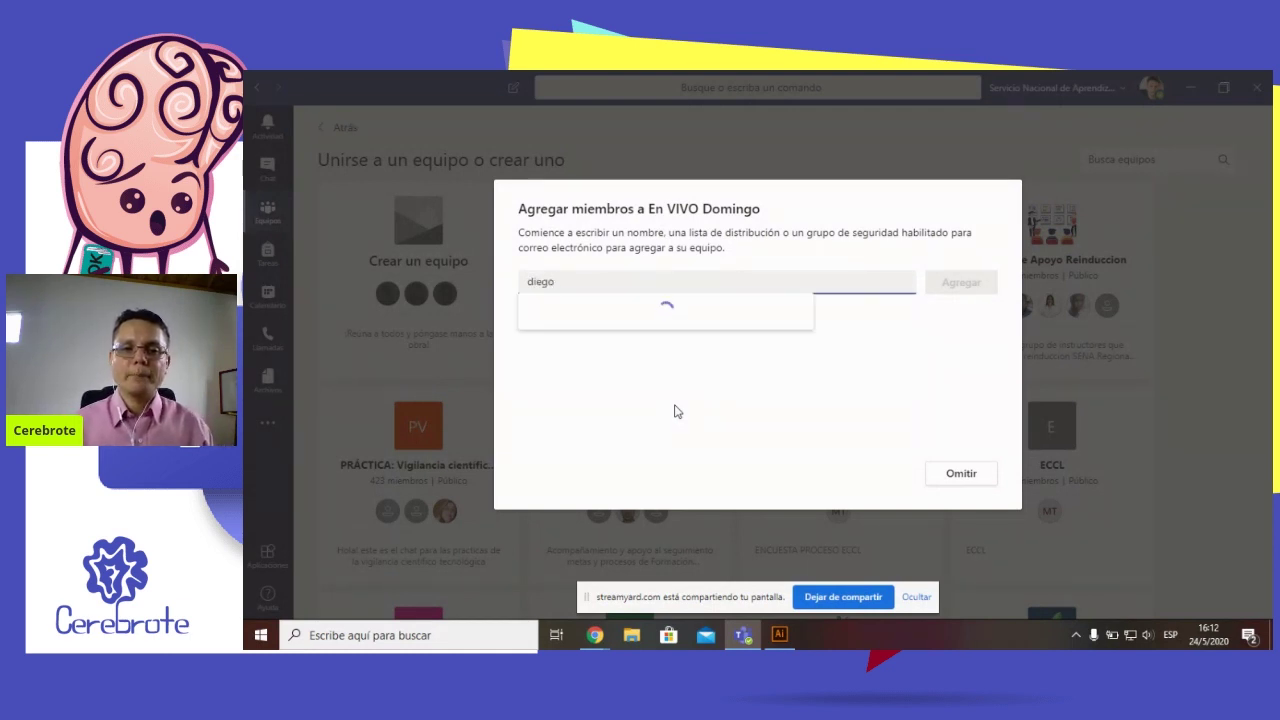
scroll(676, 405, down, 7)
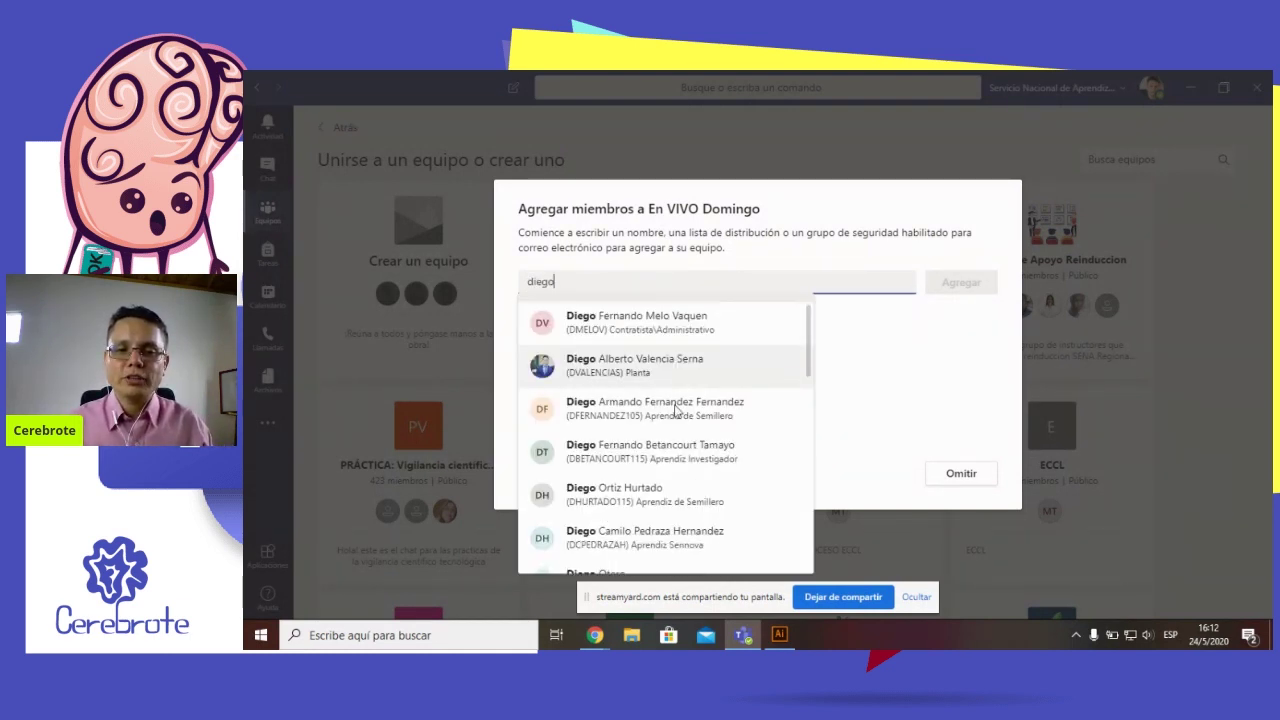
scroll(676, 410, down, 4)
scroll(660, 380, up, 10)
double_click(648, 282)
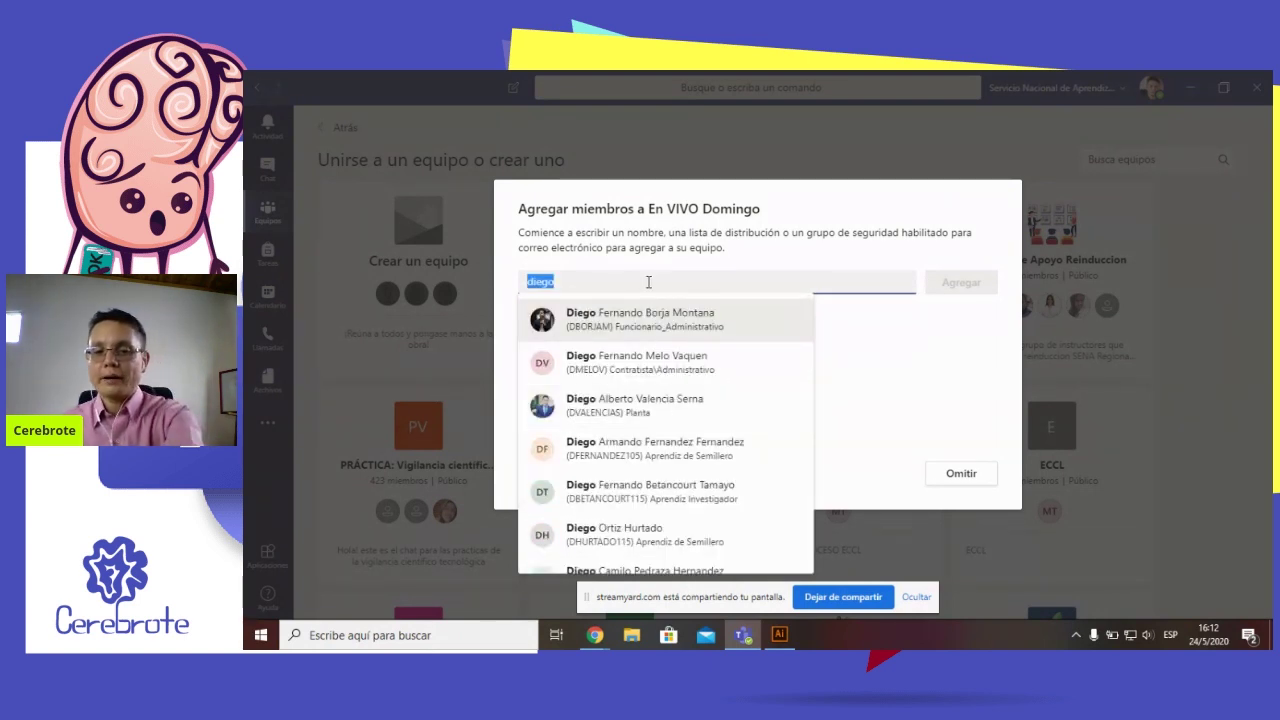
key(BackSpace)
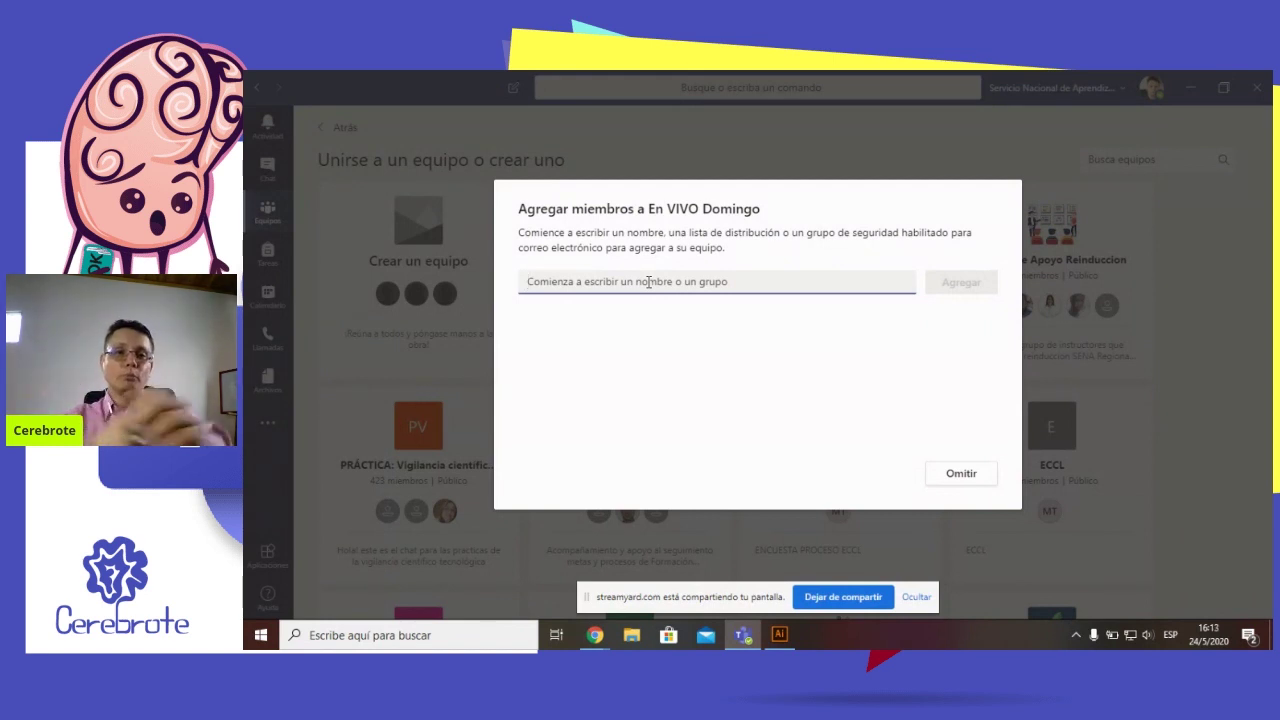
text(yazmin)
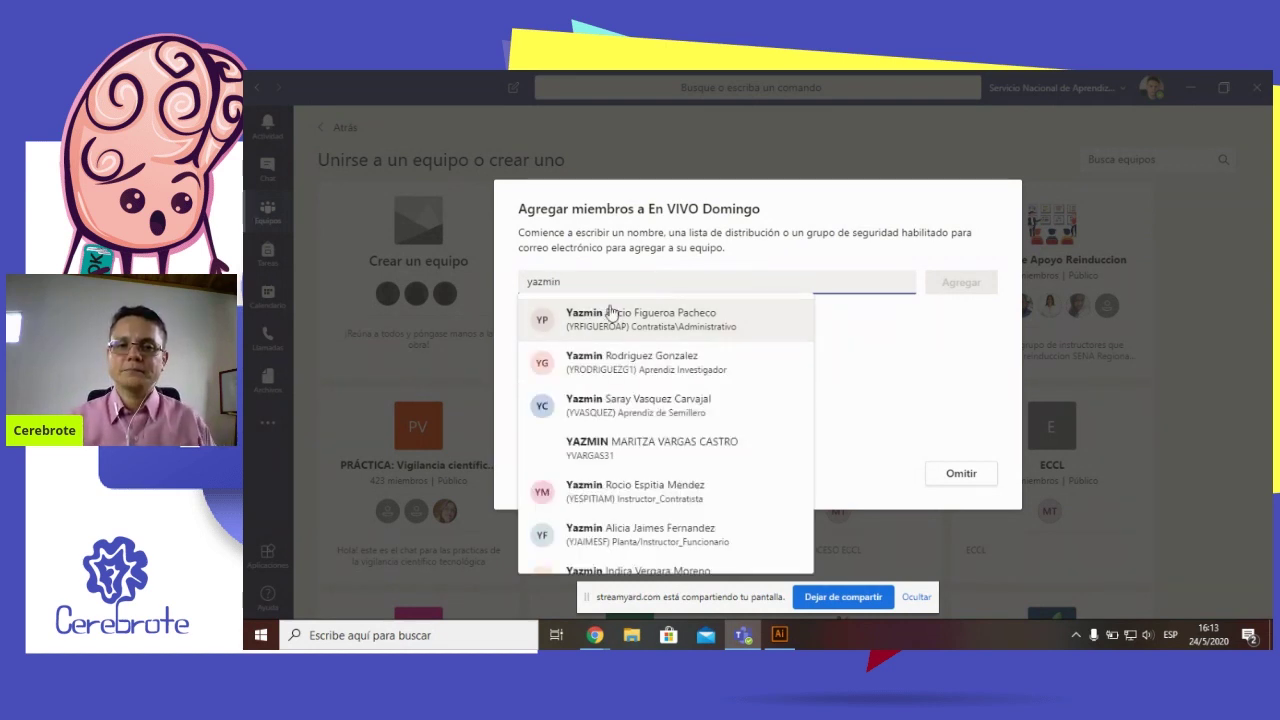
key(BackSpace)
key(BackSpace)
key(BackSpace)
key(BackSpace)
key(BackSpace)
text(azmi)
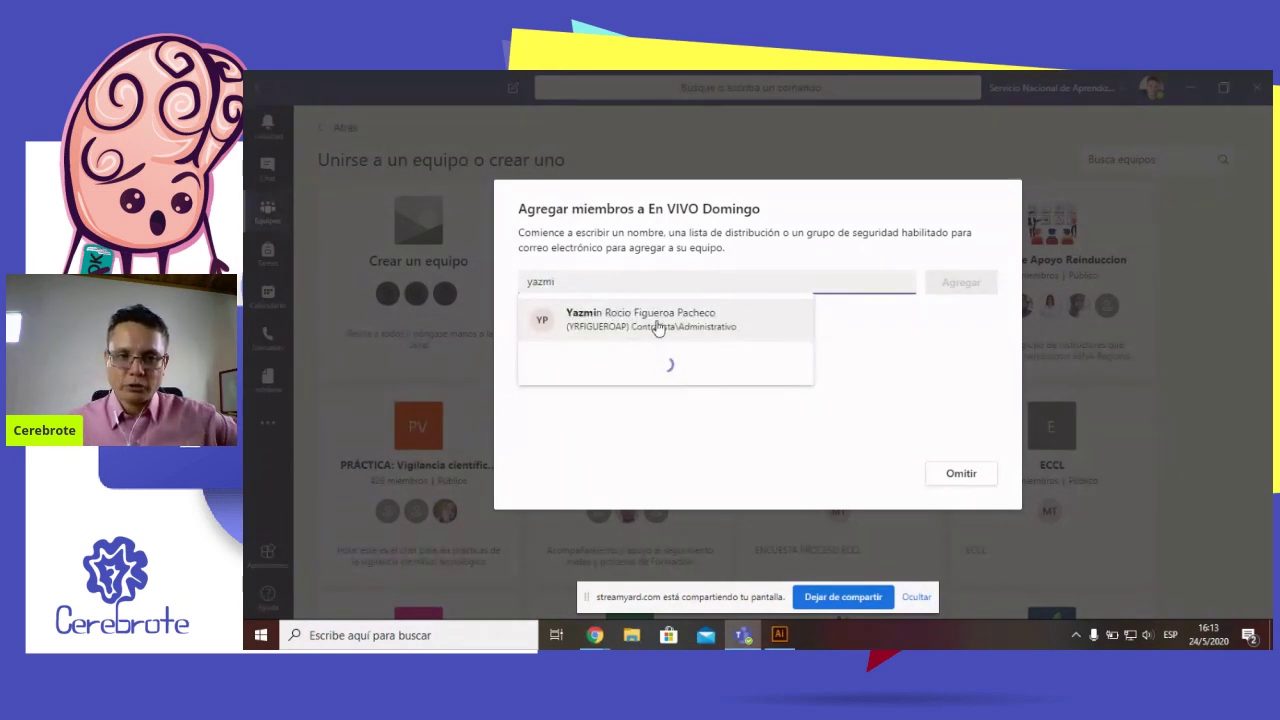
click(700, 322)
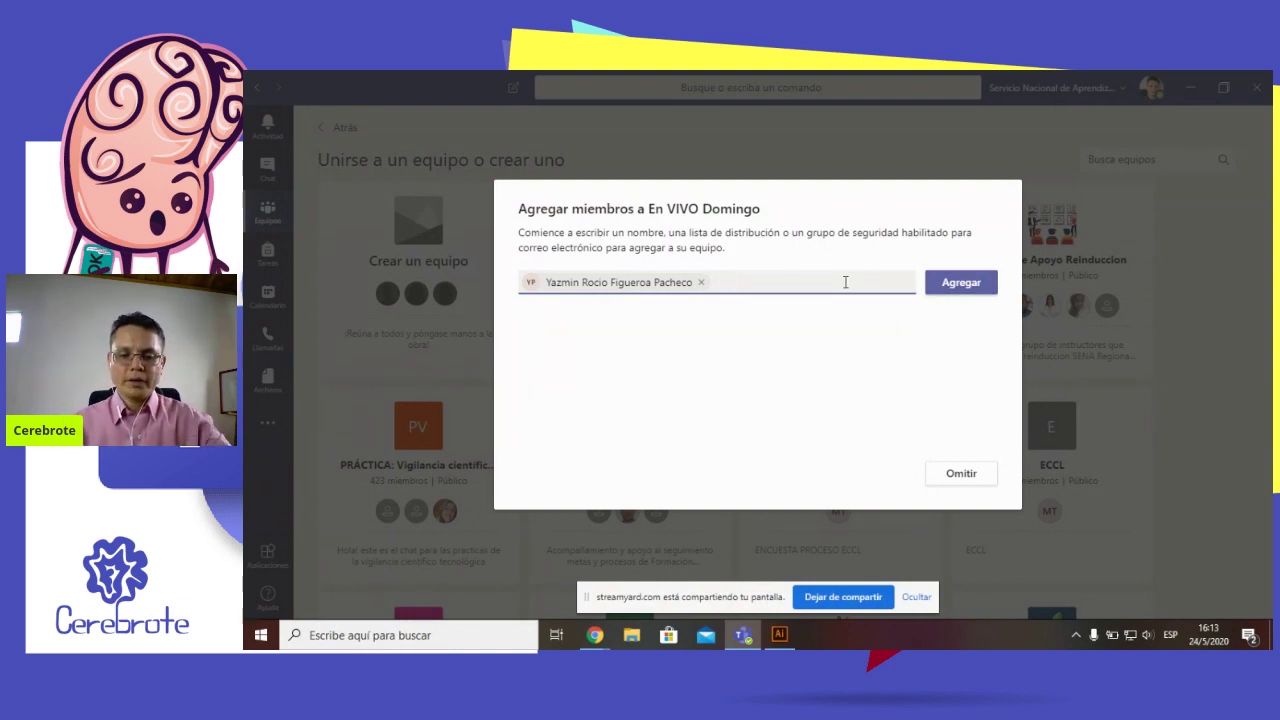
Clear two extra name searches, add the queued person as a member, and close the dialog
text(carlos)
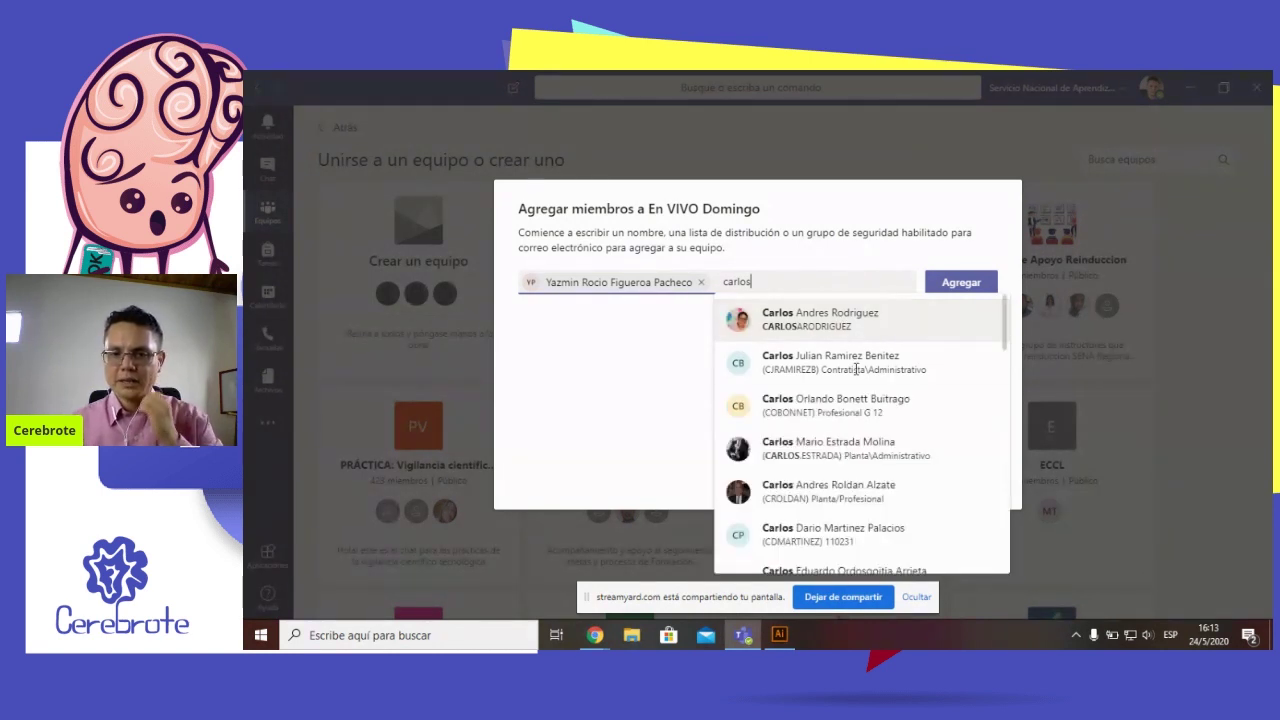
scroll(870, 480, down, 3)
scroll(877, 520, down, 3)
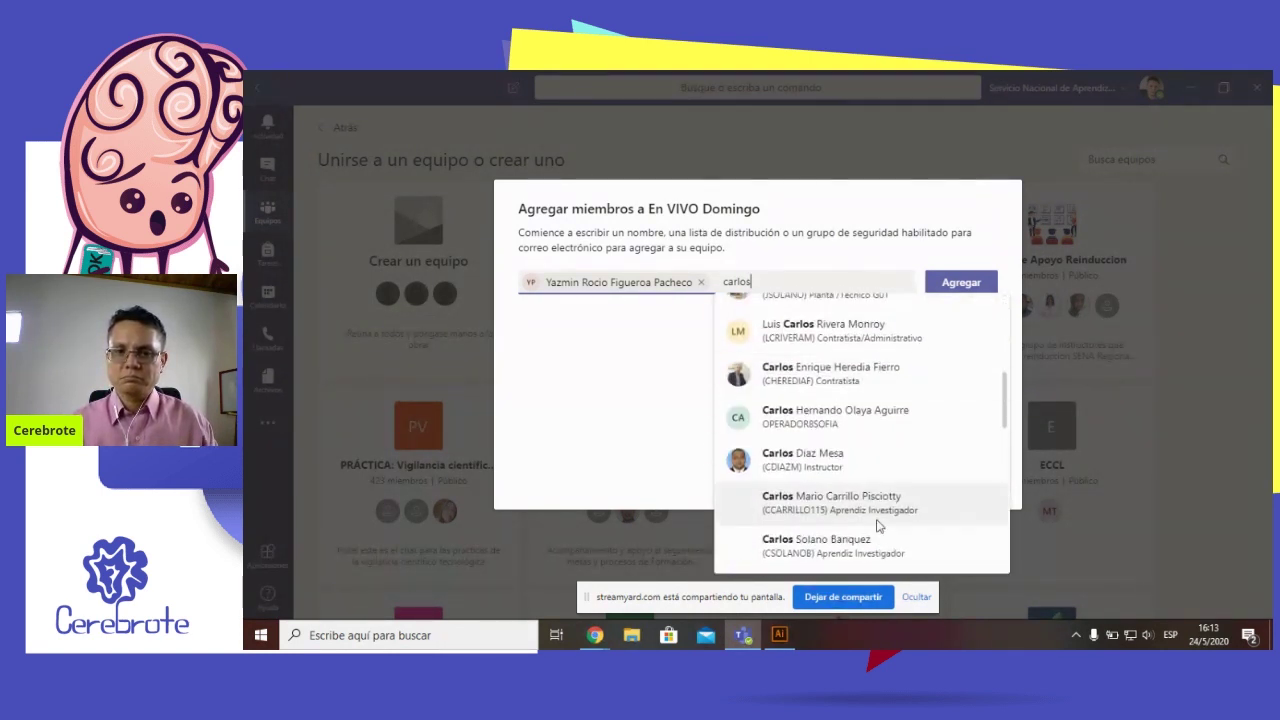
scroll(860, 480, up, 6)
double_click(810, 274)
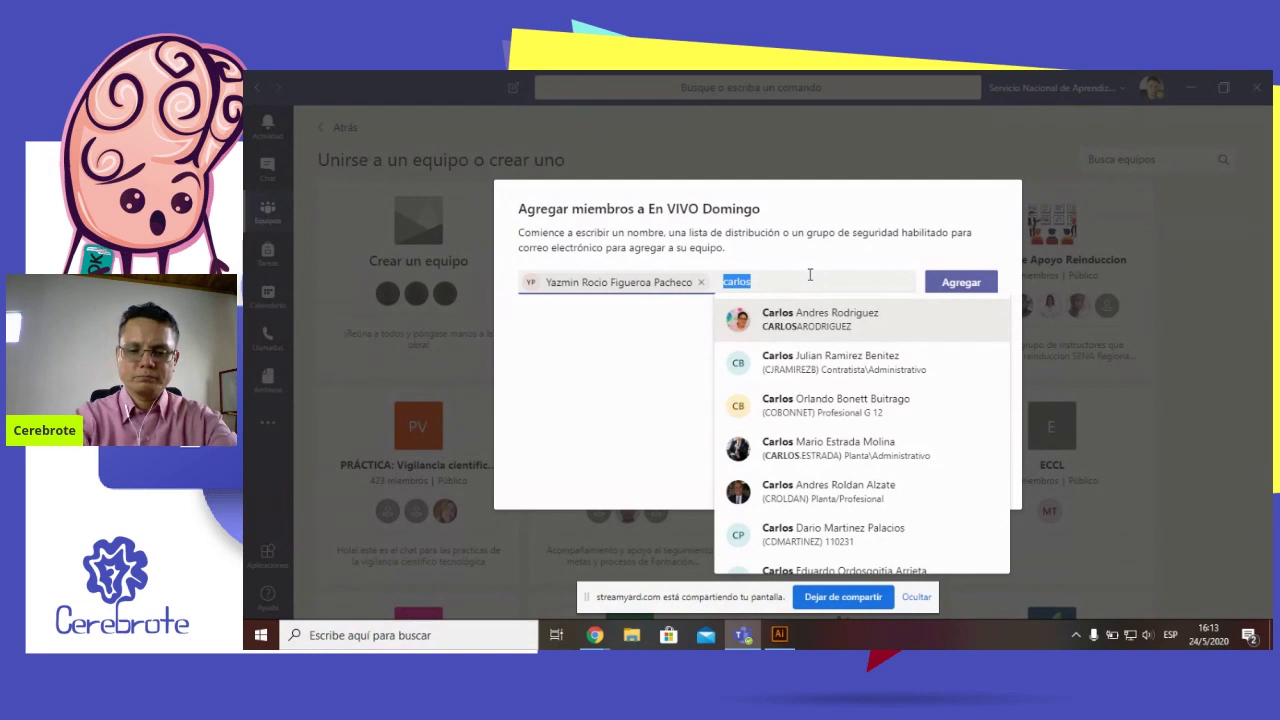
text(luis)
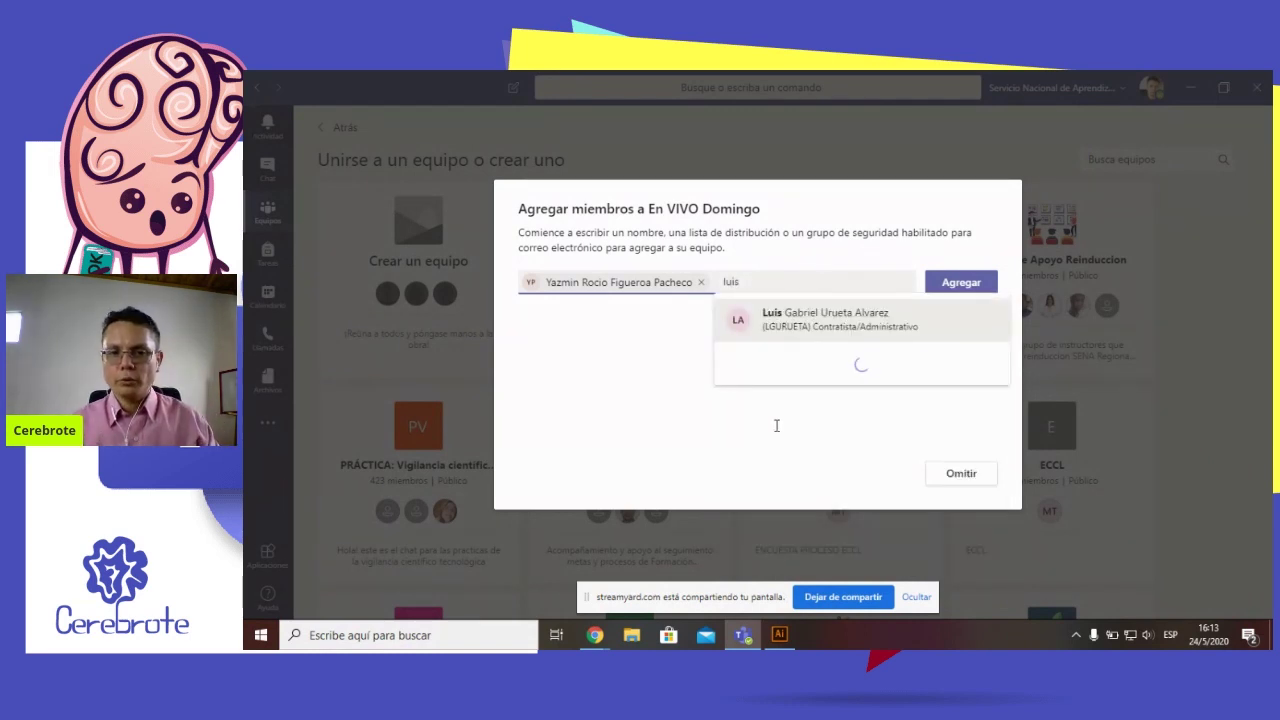
double_click(787, 287)
key(BackSpace)
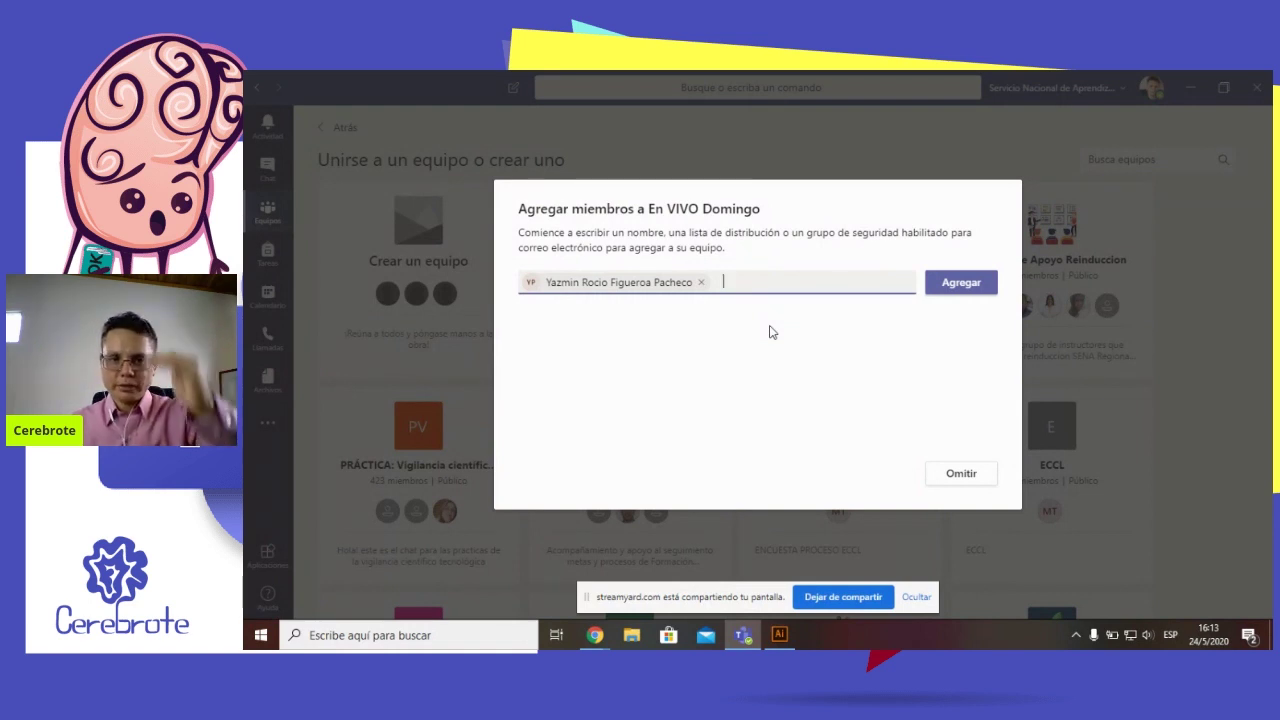
click(950, 284)
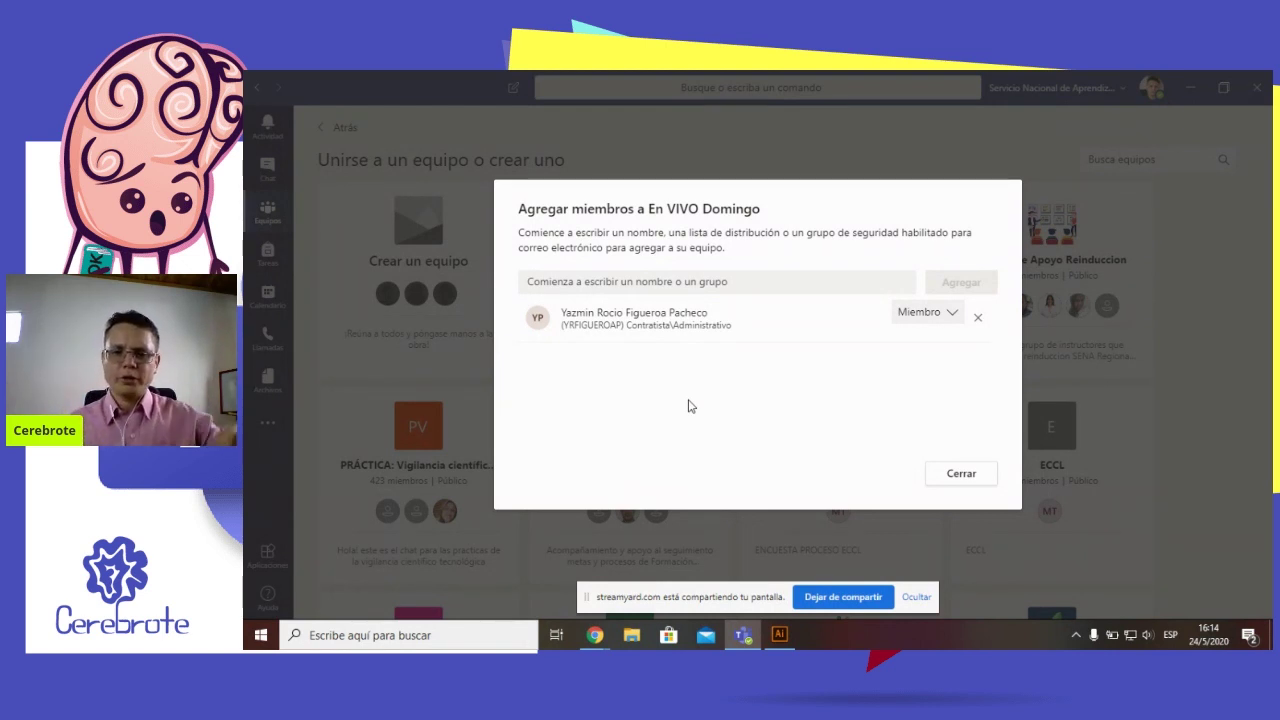
click(961, 474)
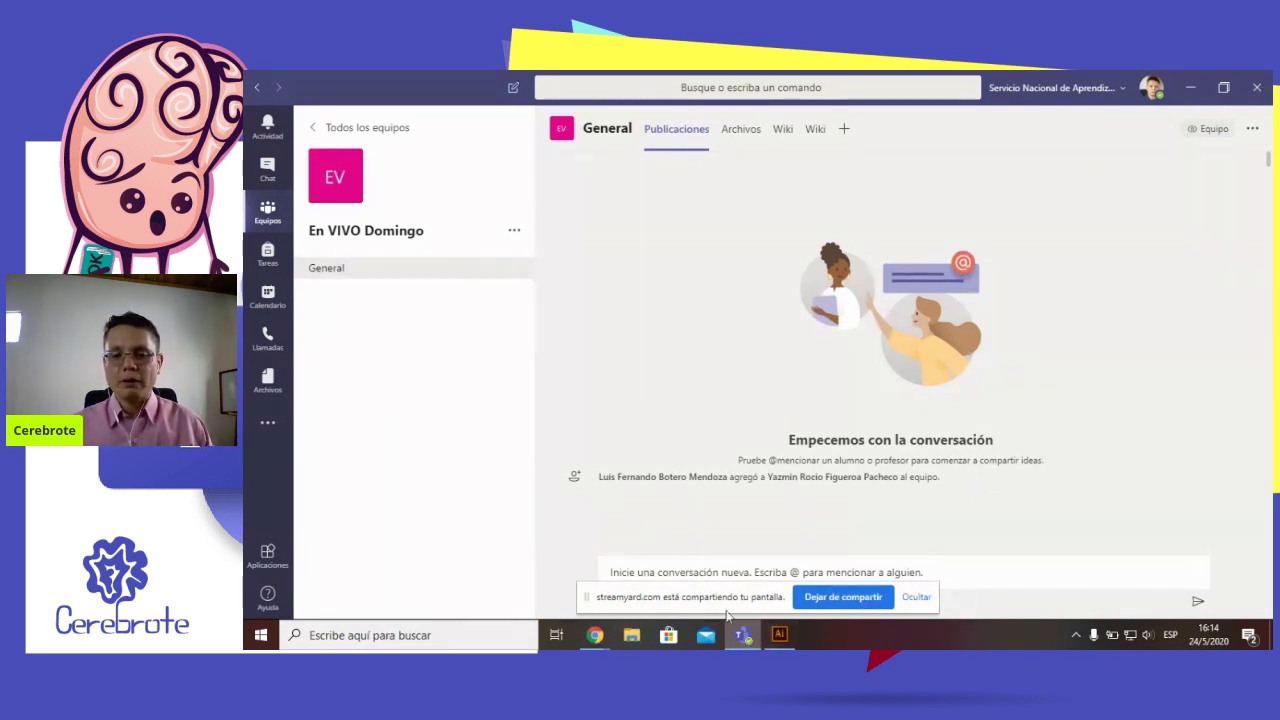
click(918, 598)
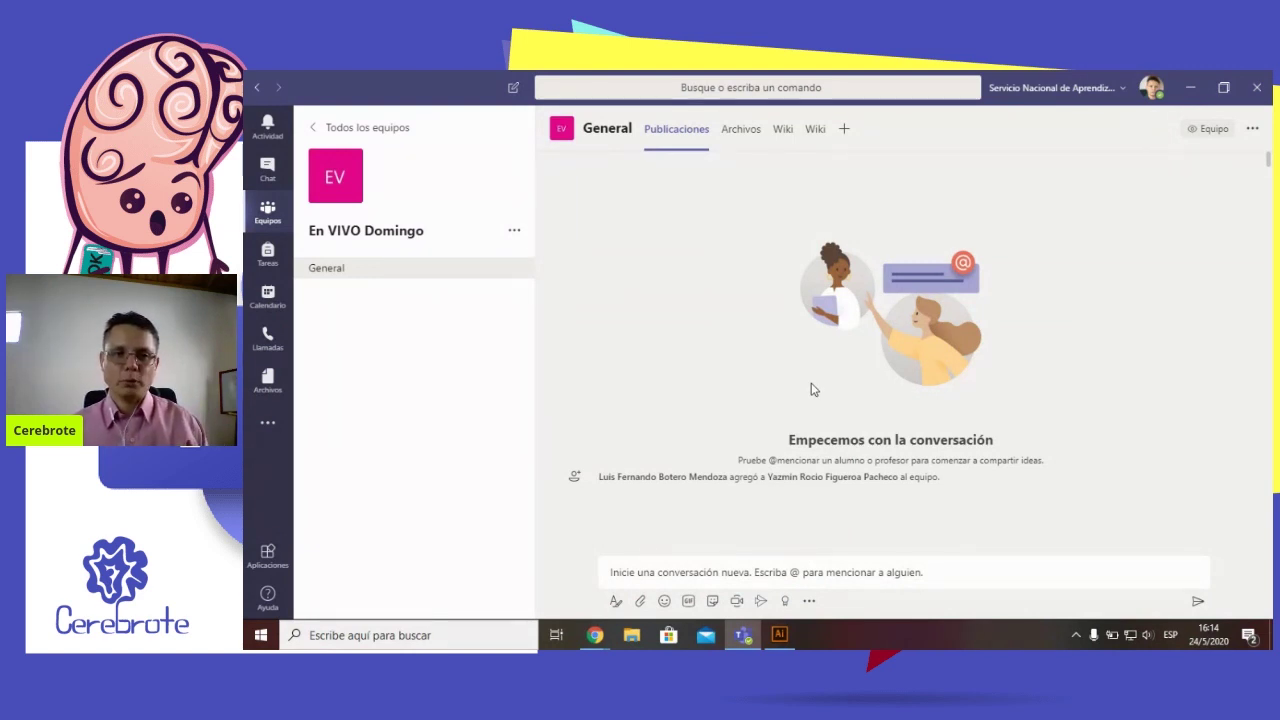
click(382, 146)
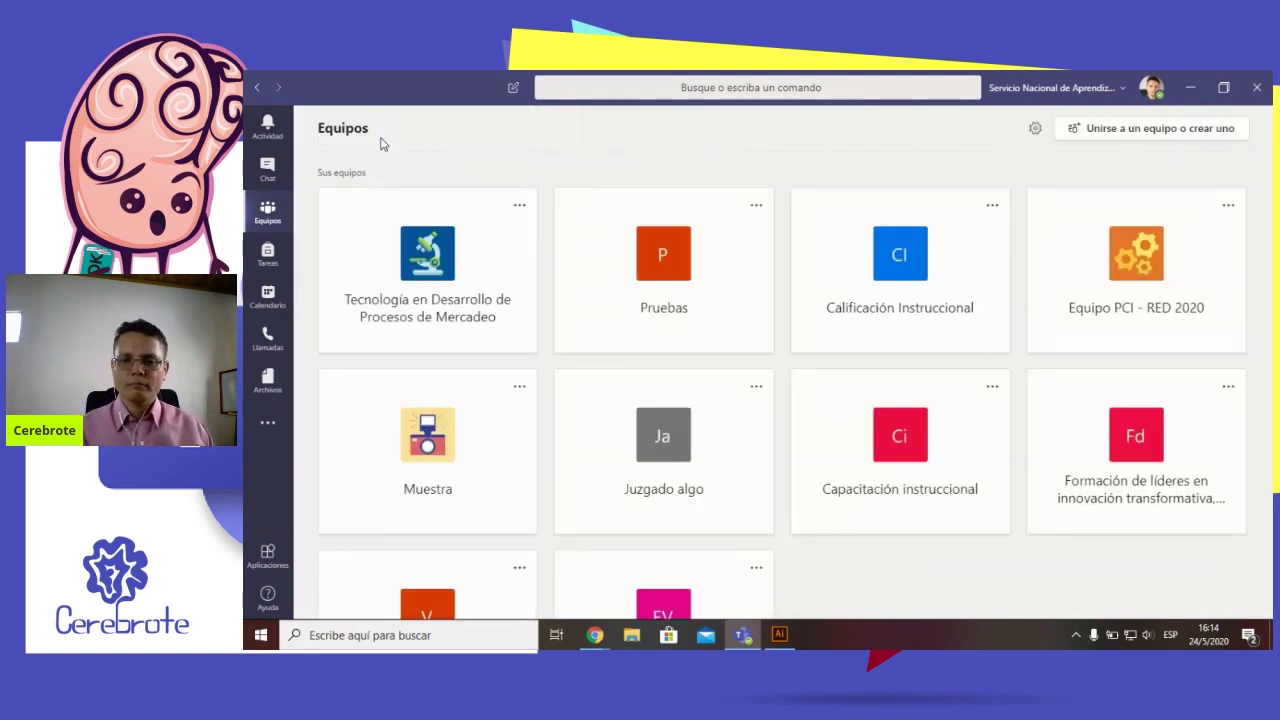
scroll(810, 500, down, 2)
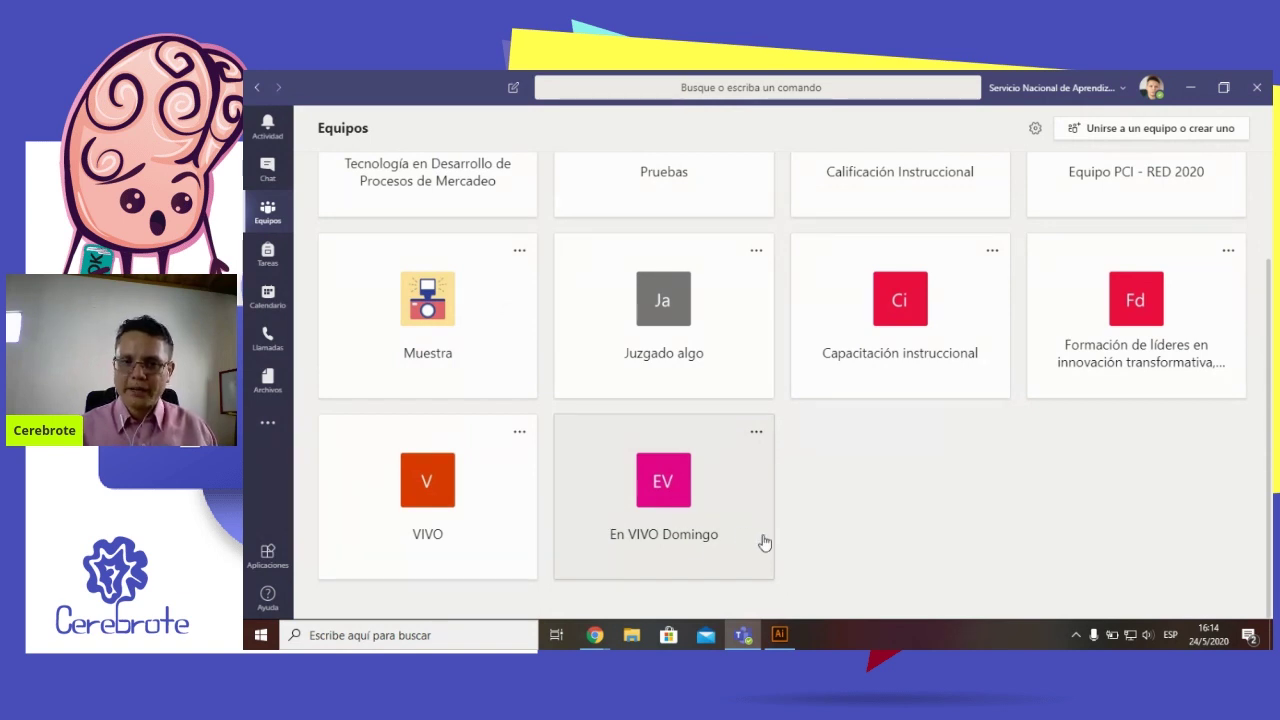
scroll(765, 543, up, 2)
scroll(765, 541, down, 2)
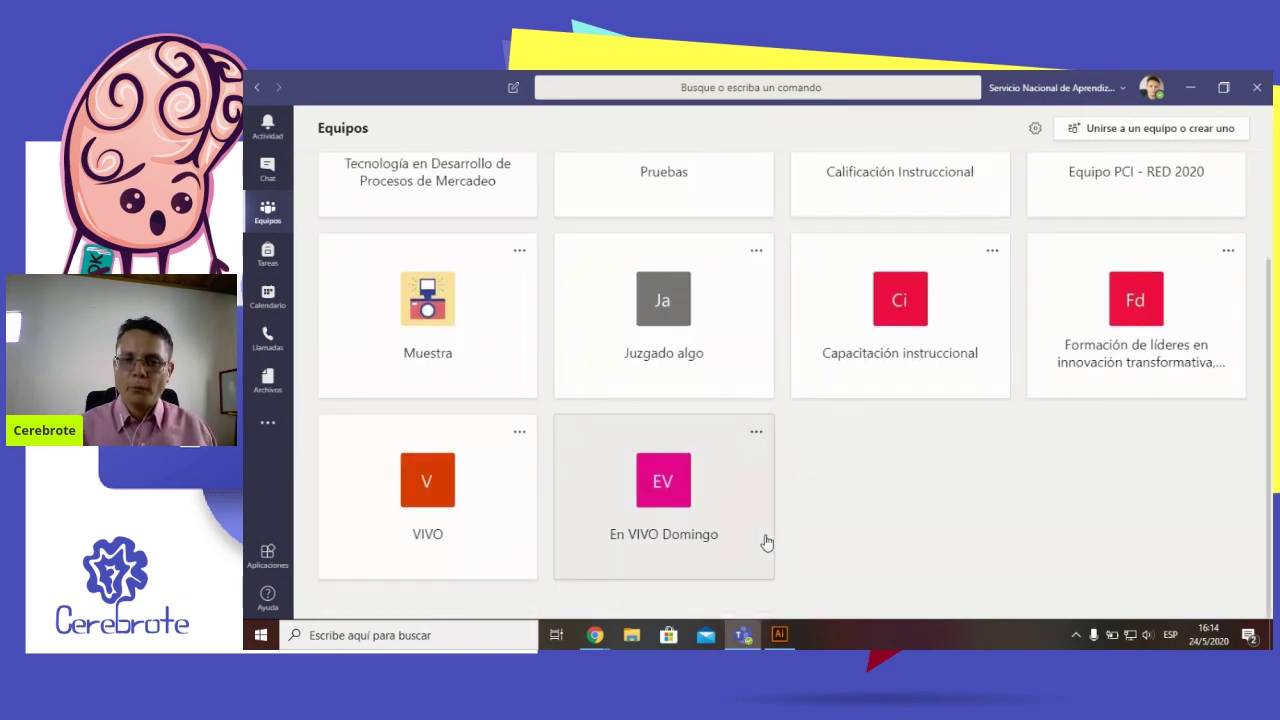
click(690, 499)
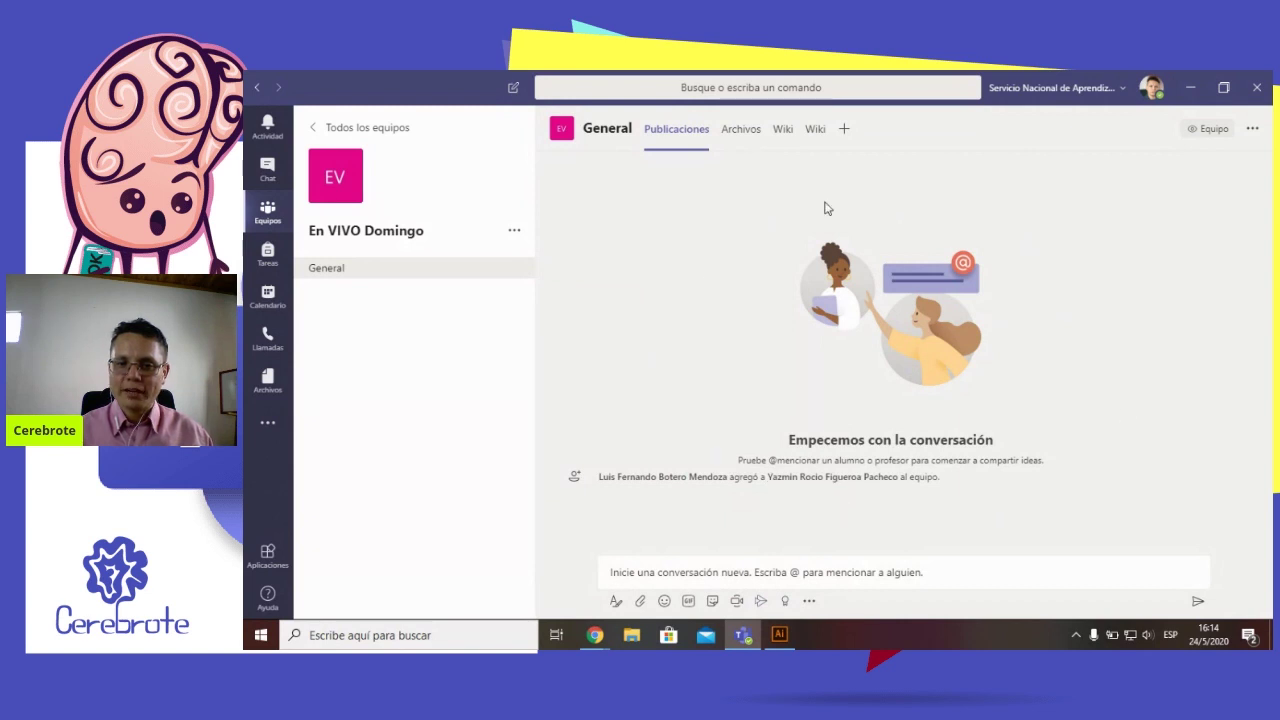
Post 'Muro de clase' in General, then briefly select the post's author name
click(825, 565)
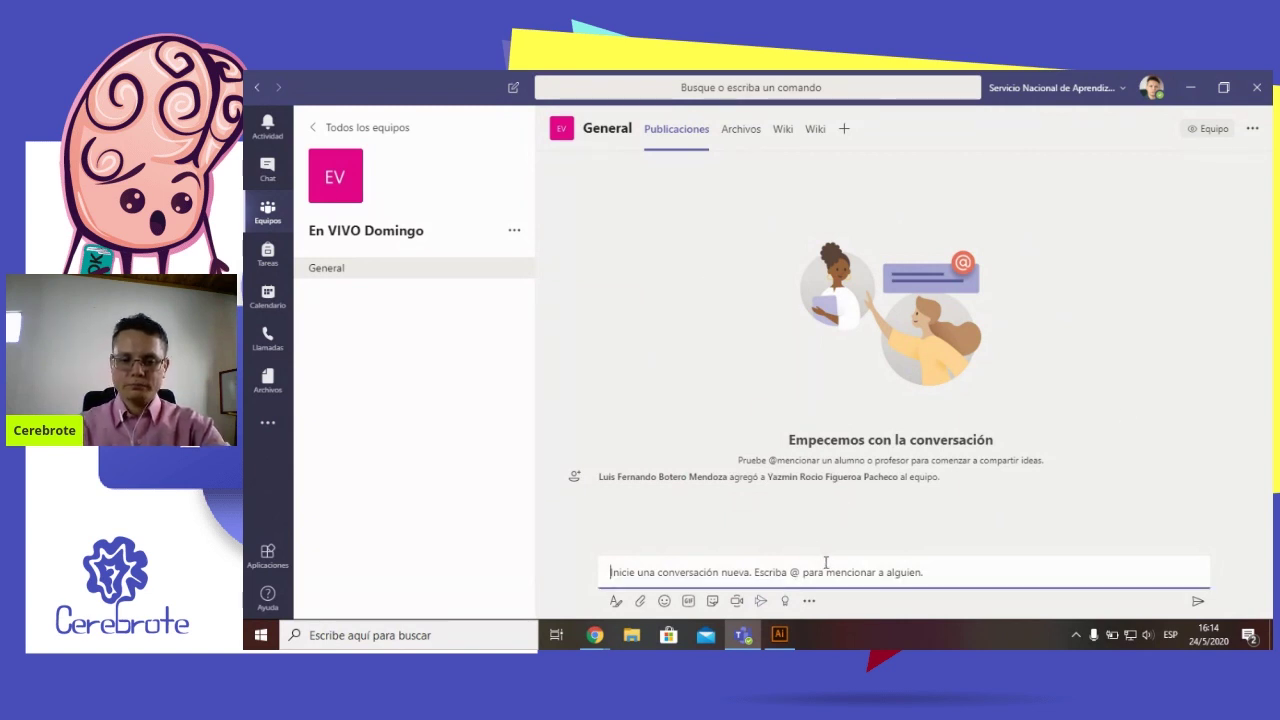
text(Muro de)
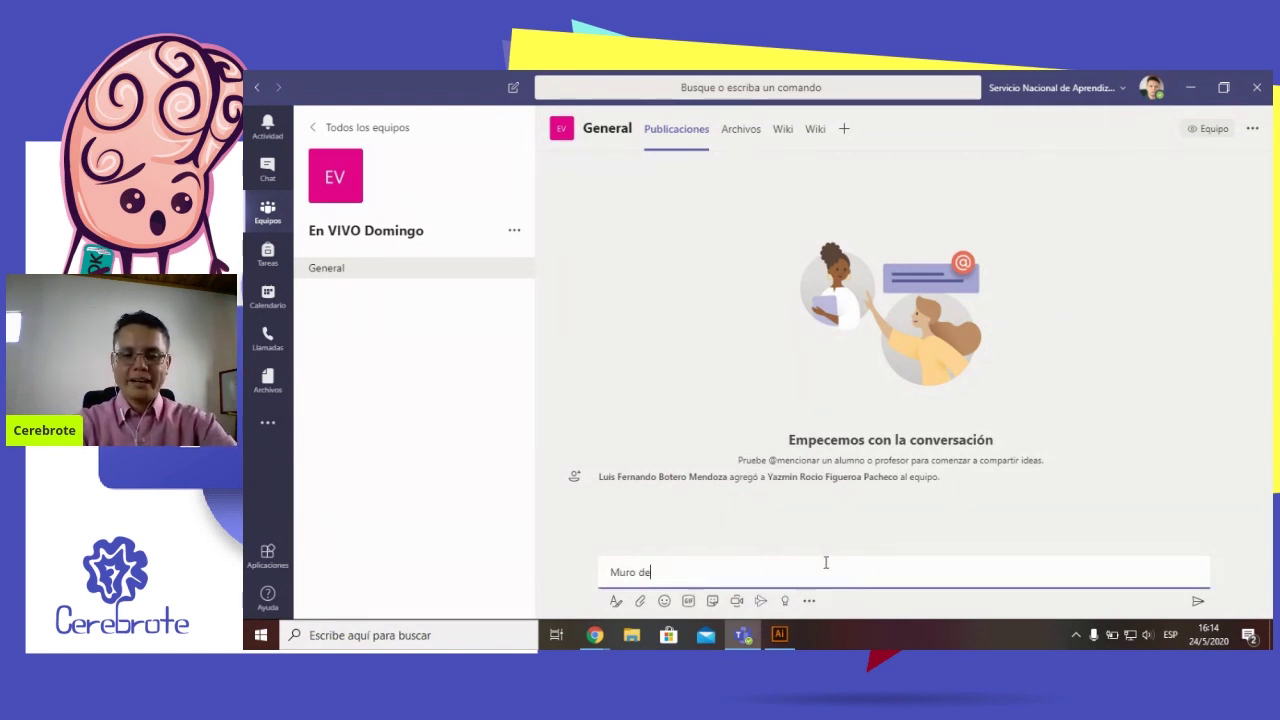
text( clase)
key(Return)
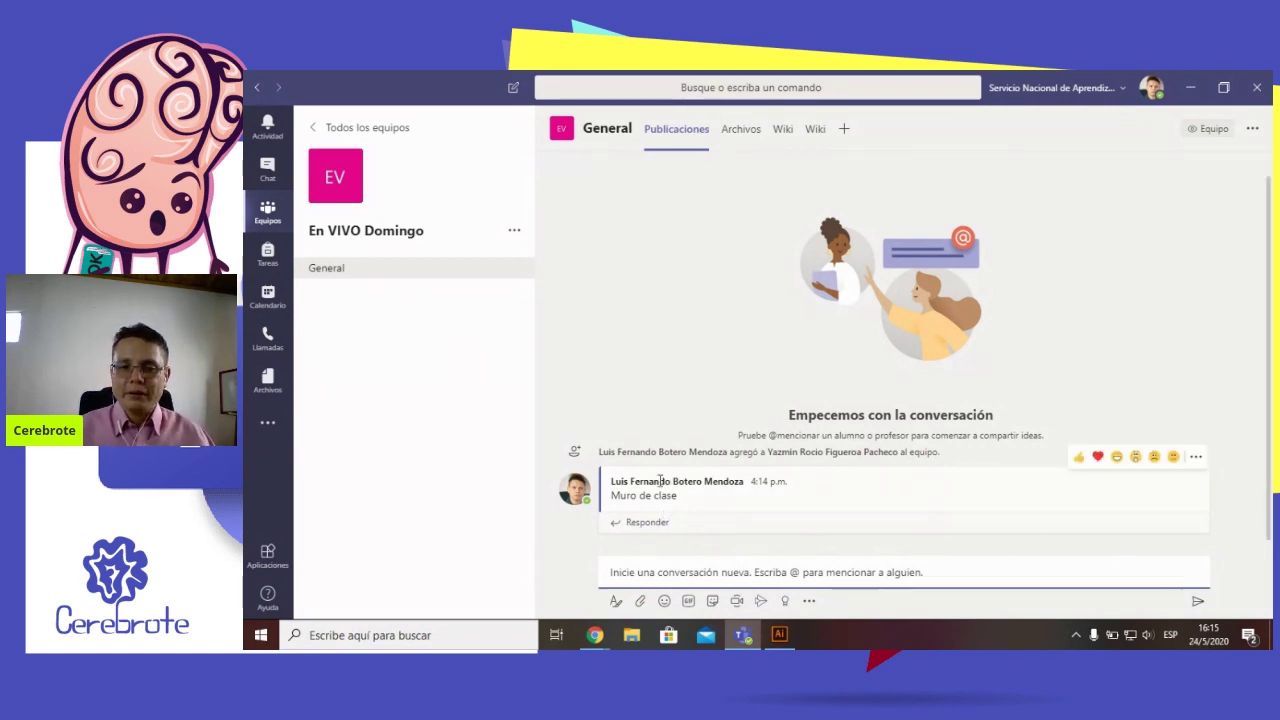
drag(617, 481, 740, 483)
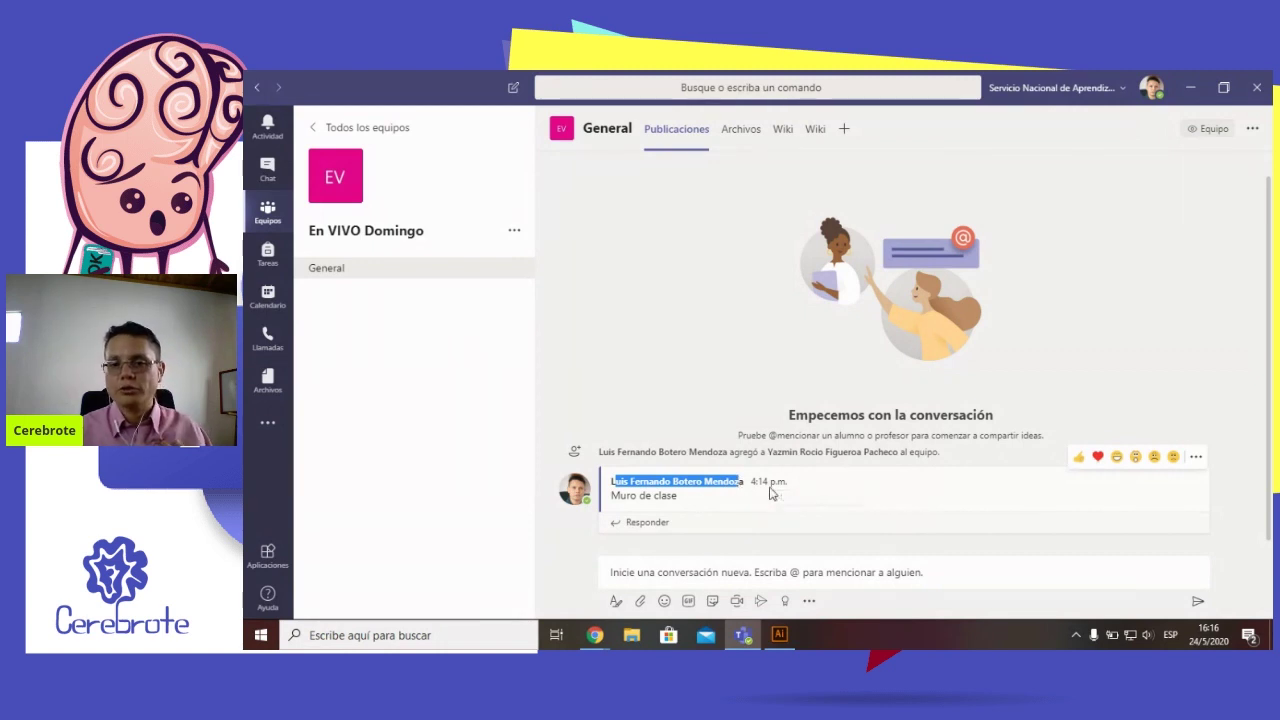
click(778, 492)
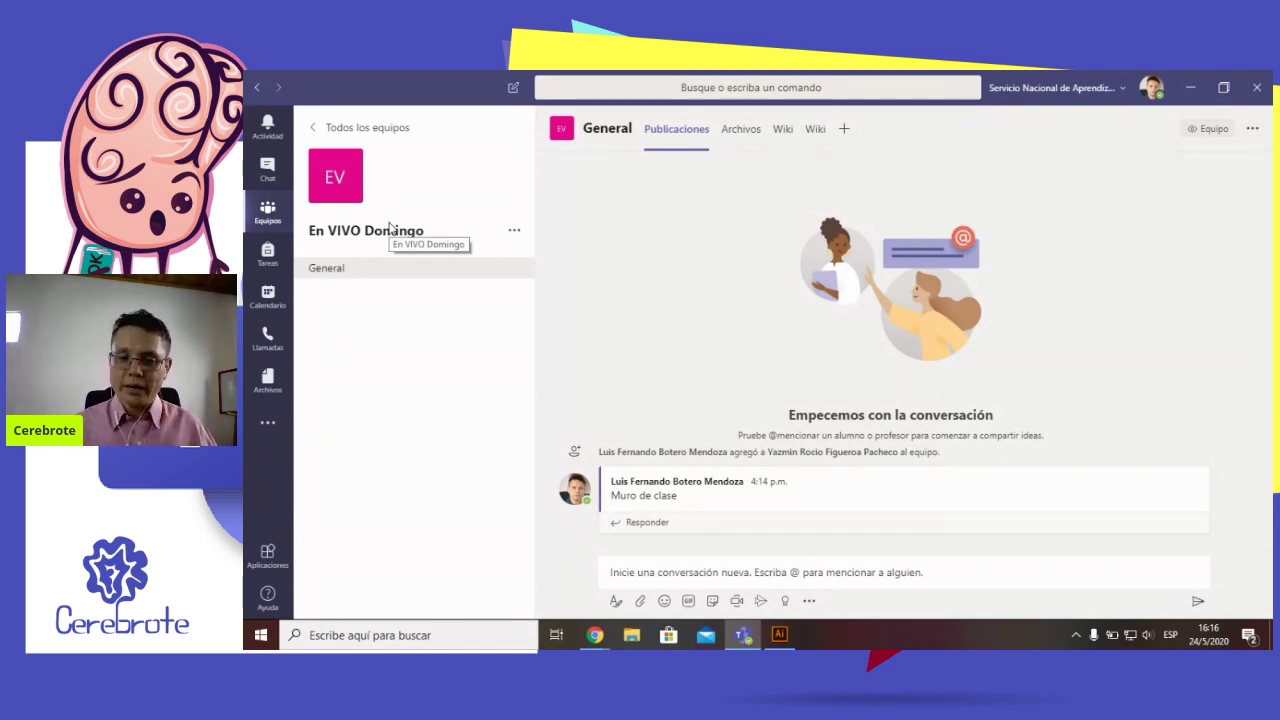
Toggle the expanded compose box, then retry the paperclip until the attachment source menu opens
click(616, 603)
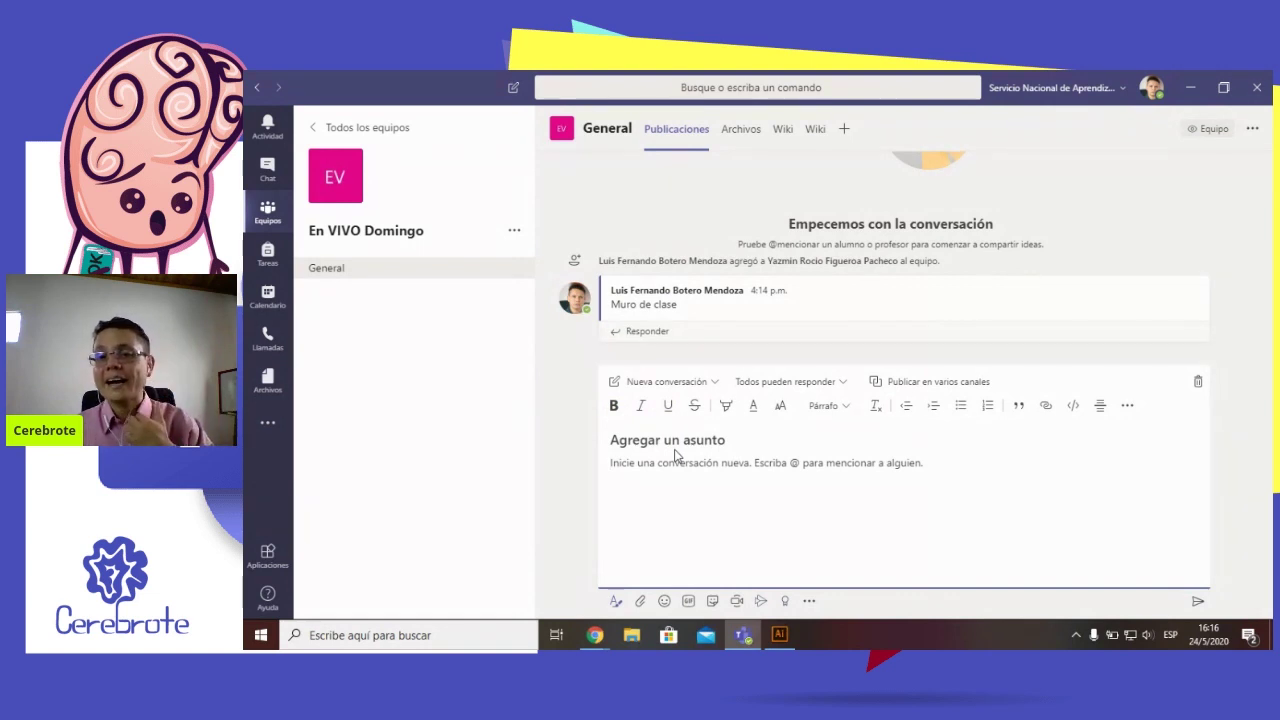
click(616, 602)
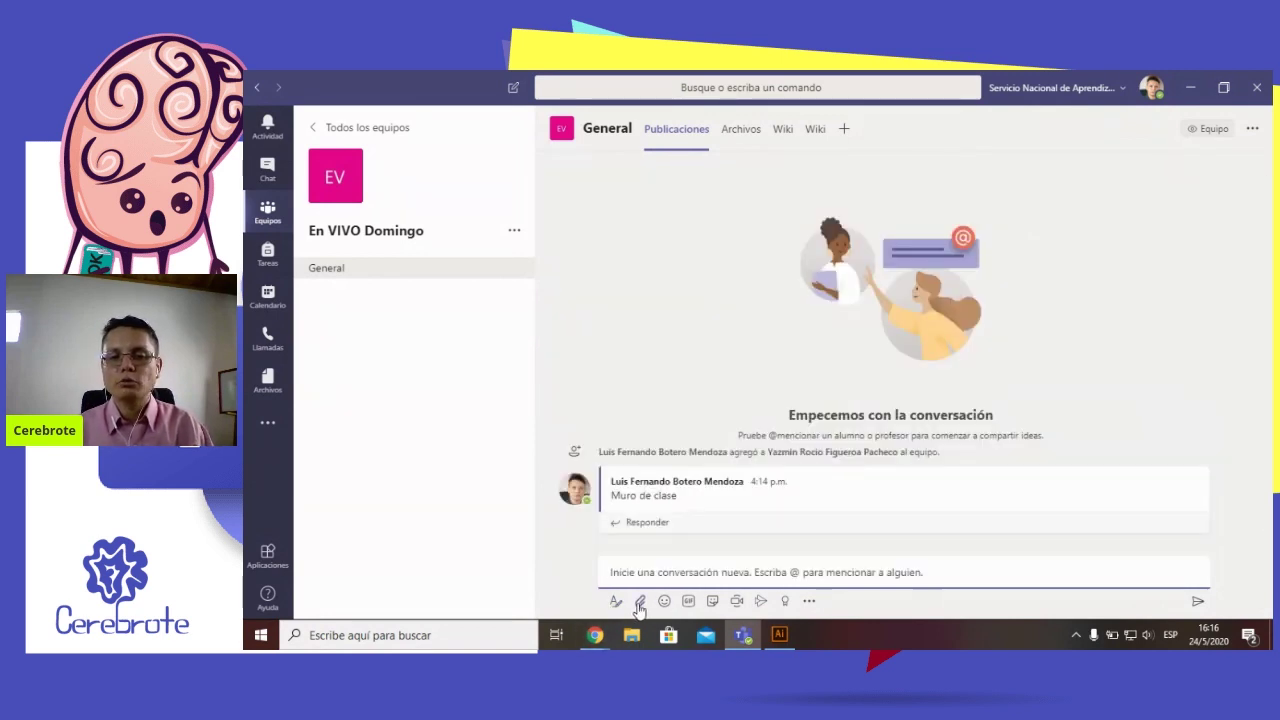
click(640, 604)
click(640, 604)
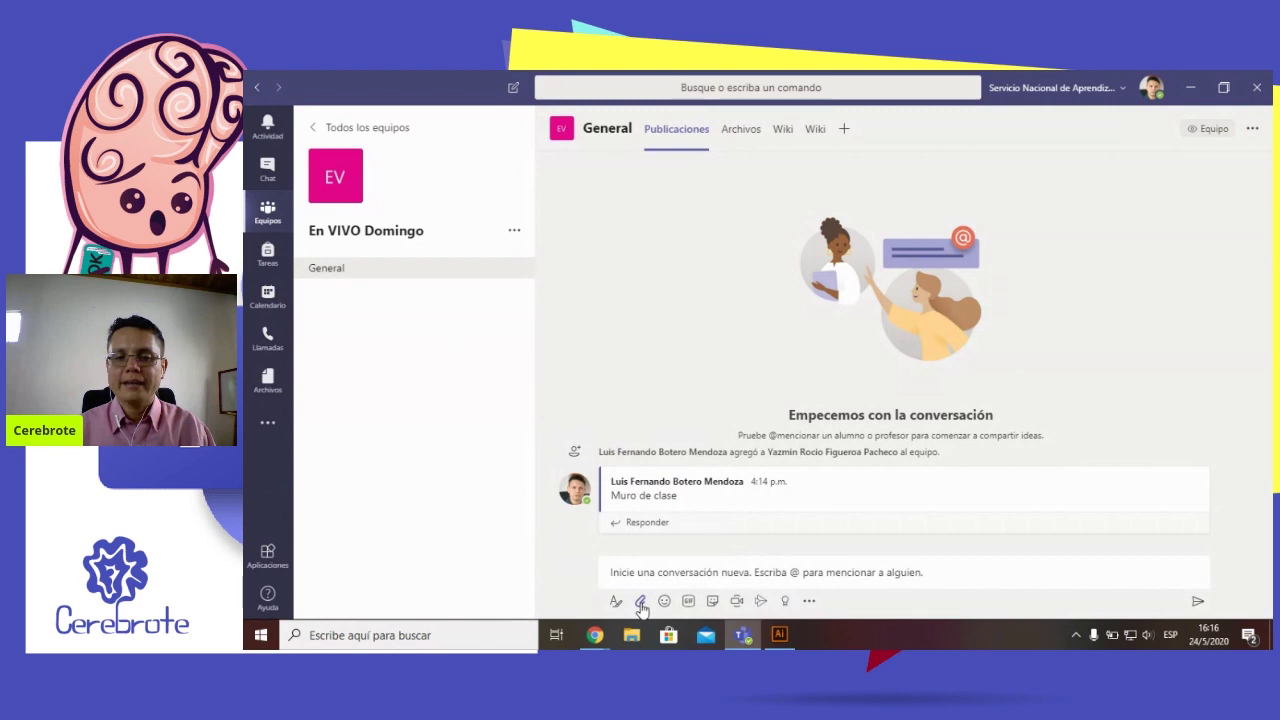
click(641, 605)
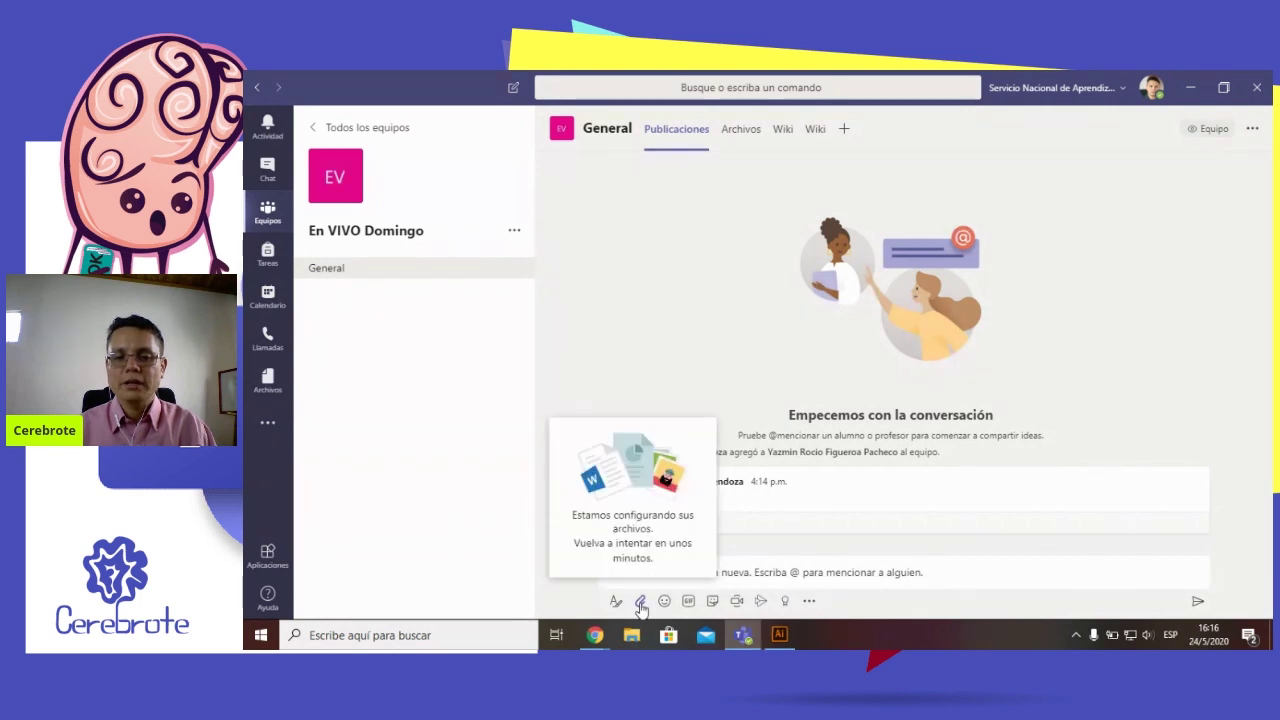
click(641, 605)
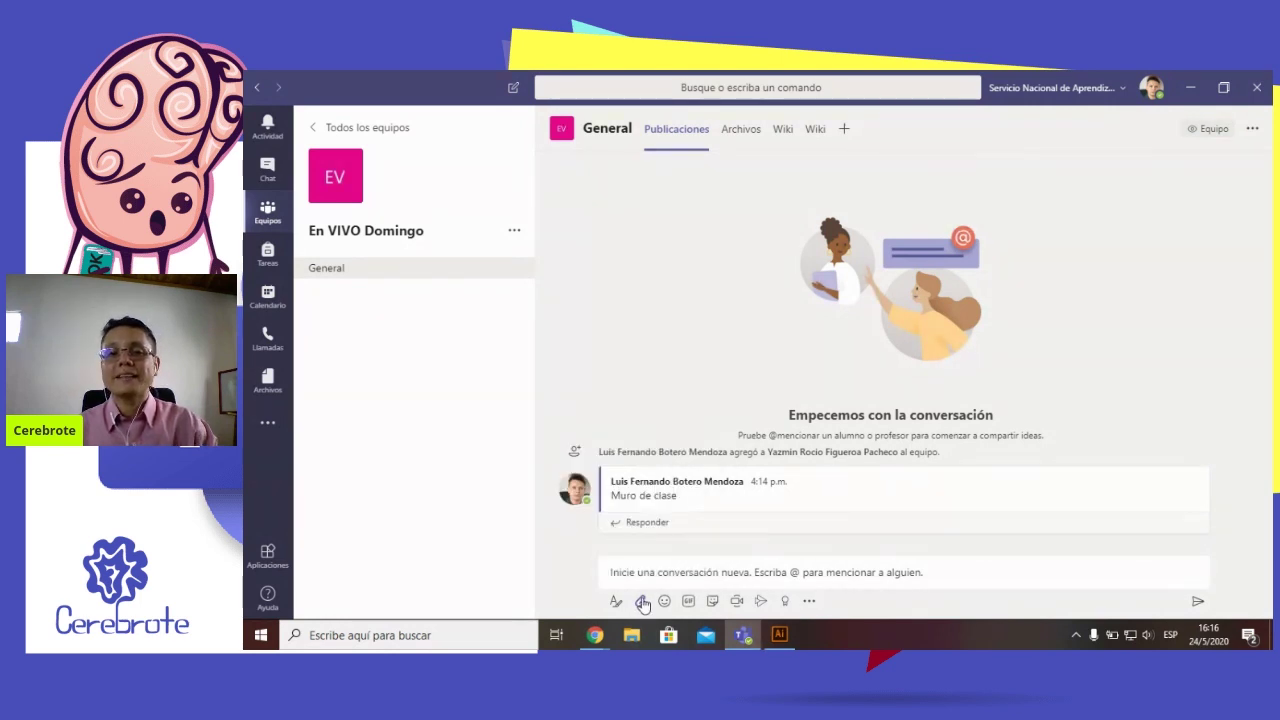
click(641, 604)
click(625, 558)
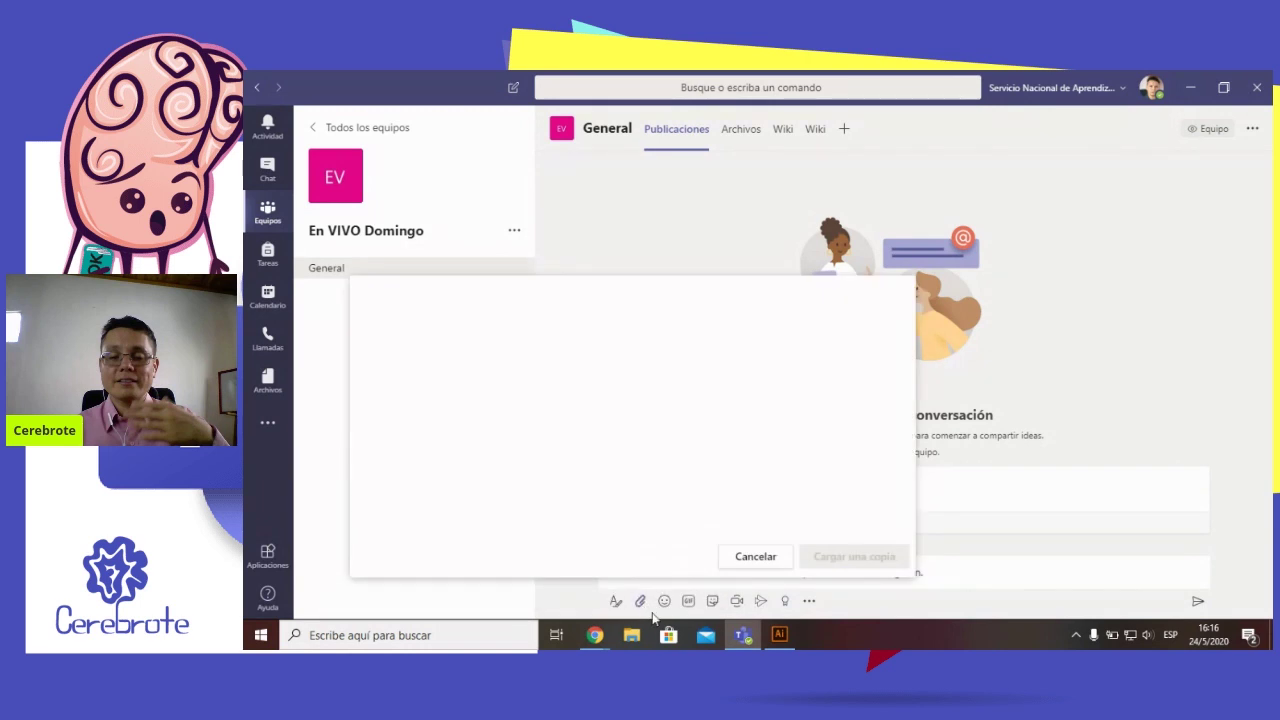
key(Escape)
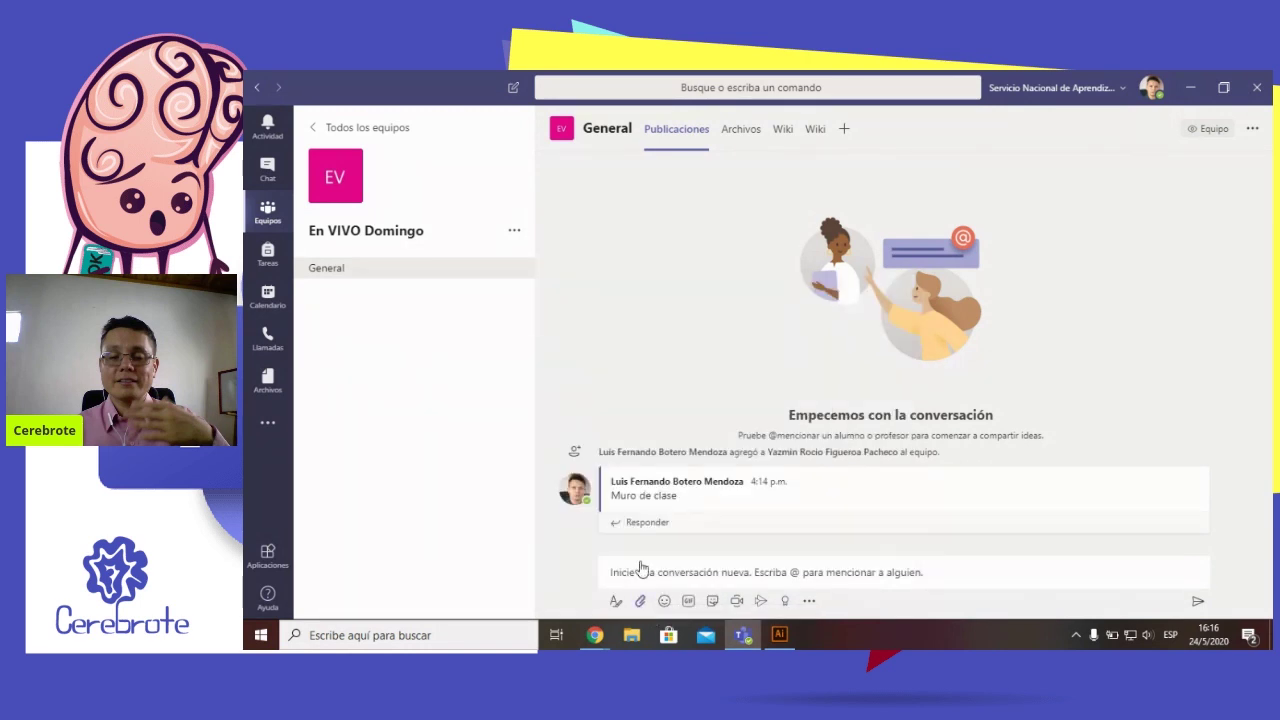
click(640, 600)
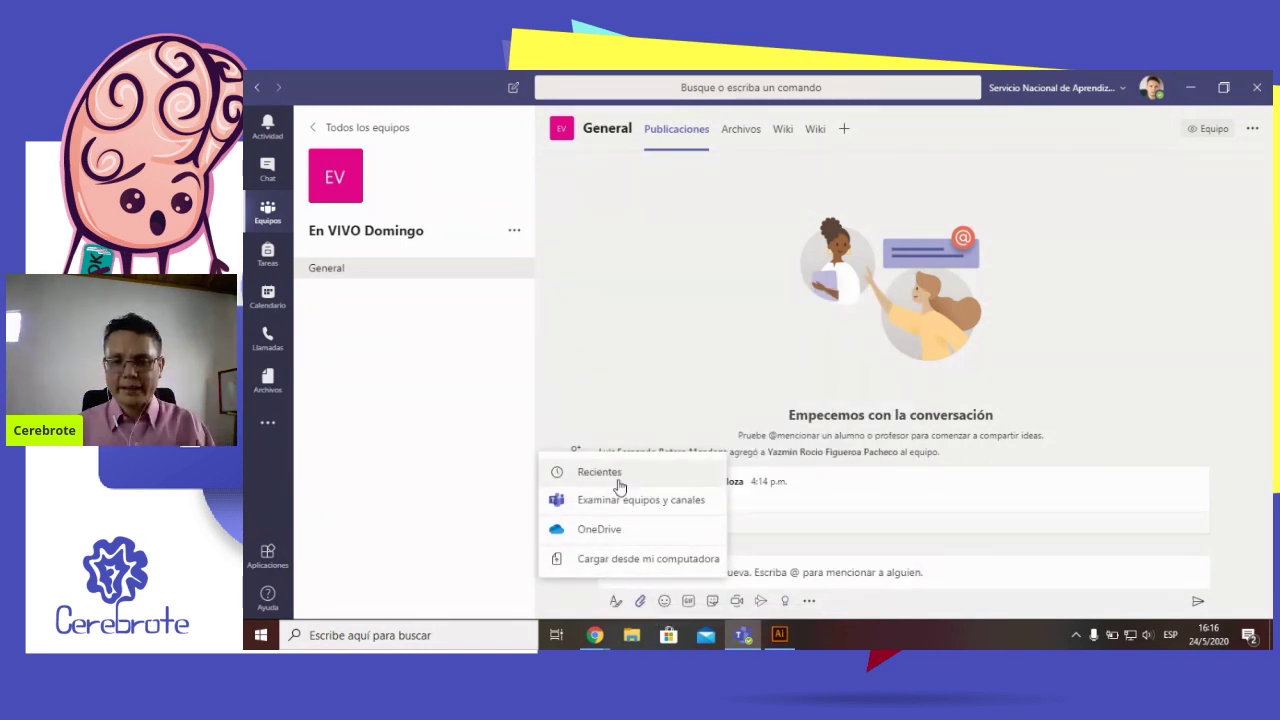
Upload 1000subs-01.png from this computer with the message 'COmparto compañeros para que revise'
click(614, 560)
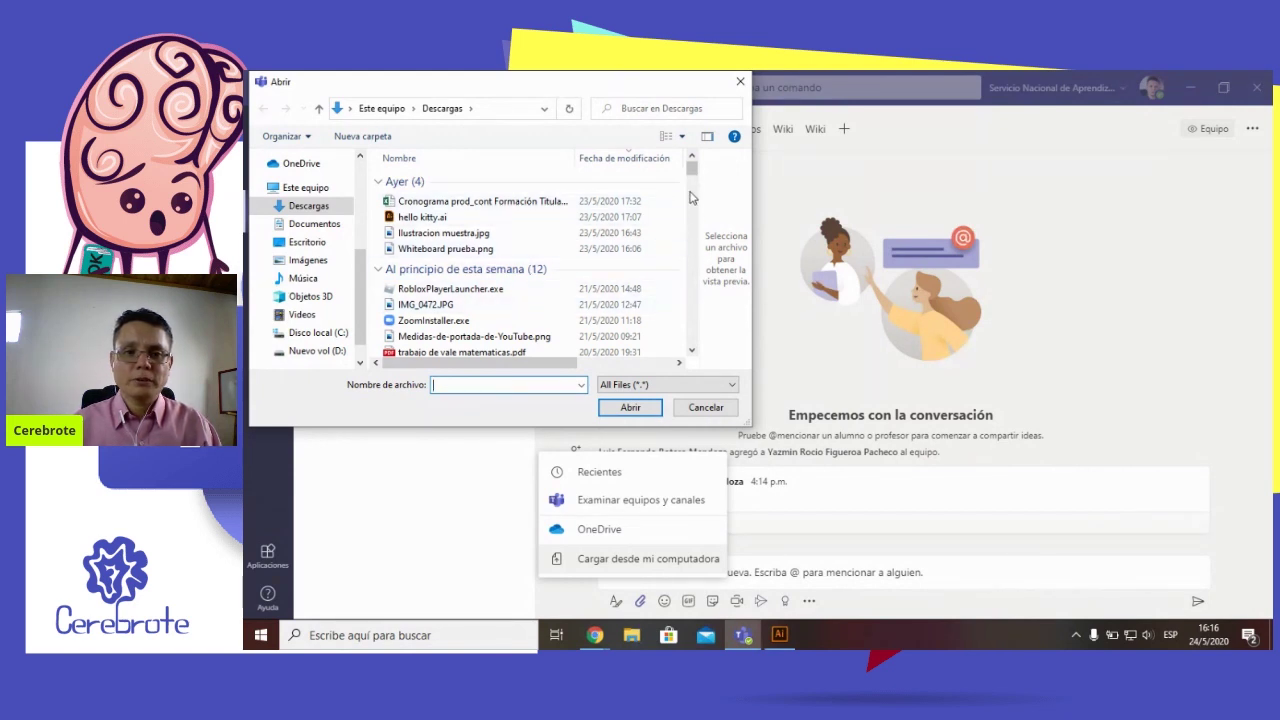
scroll(651, 264, down, 4)
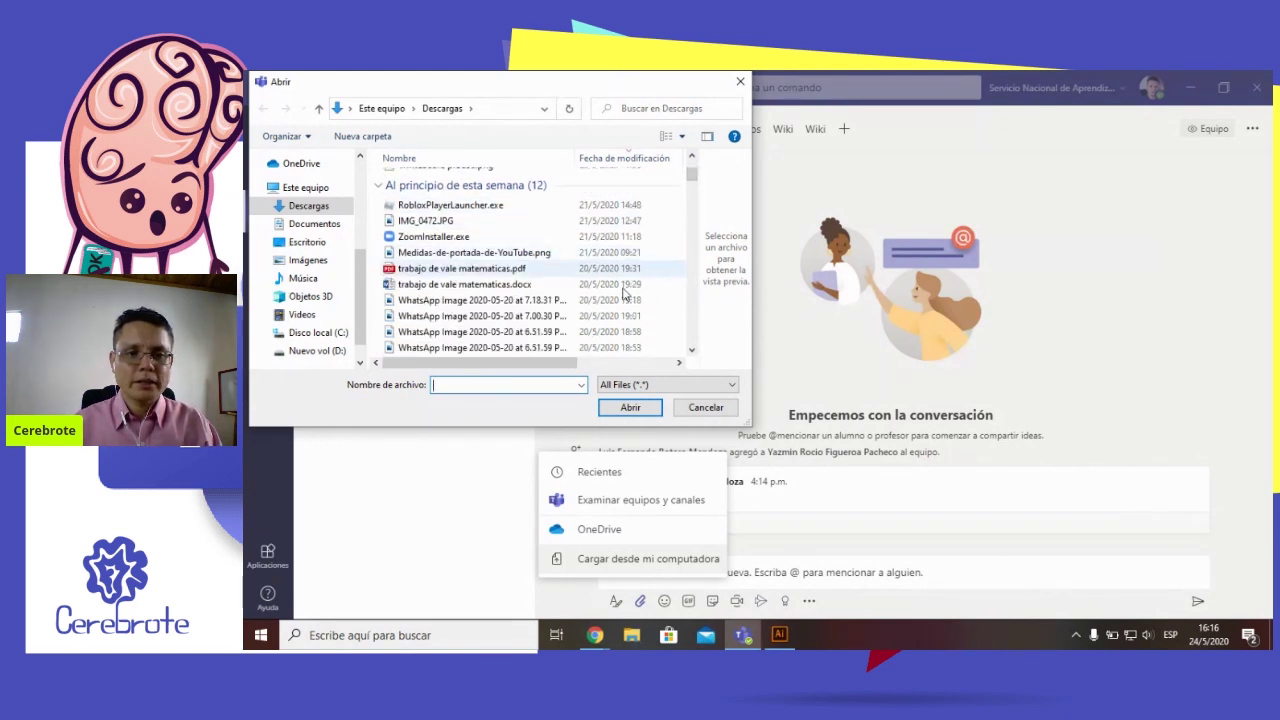
click(438, 331)
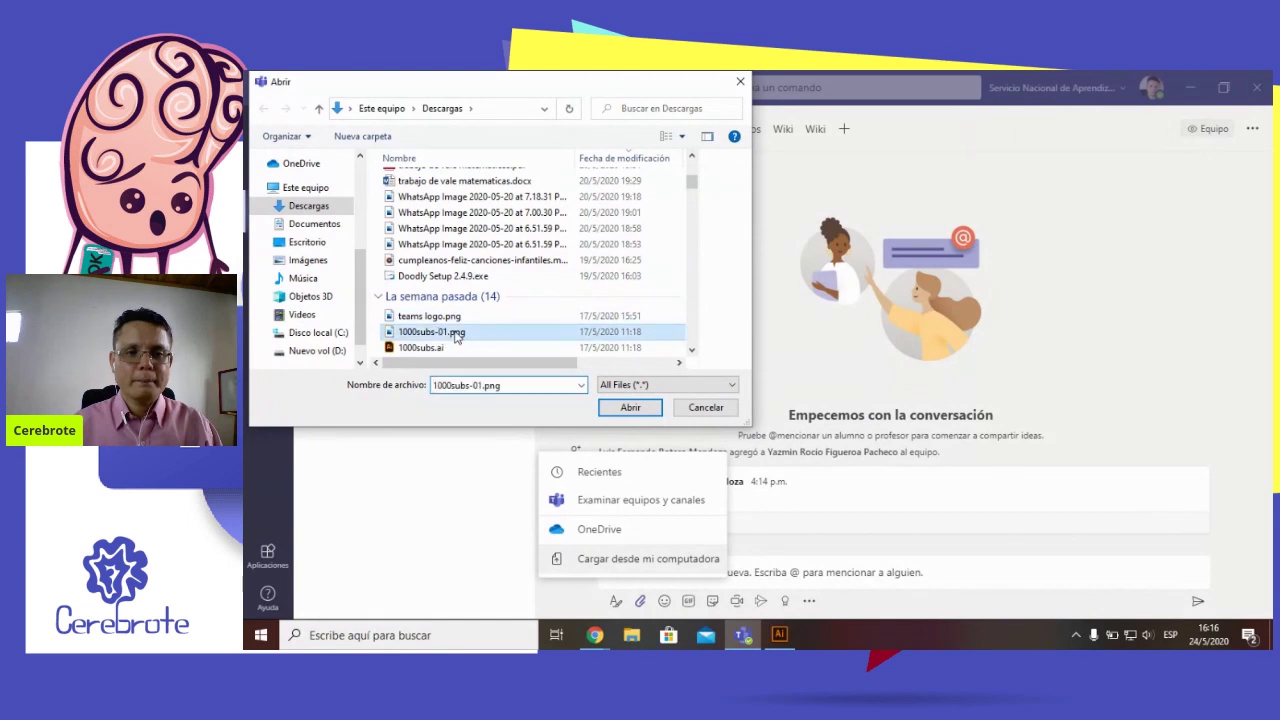
click(648, 412)
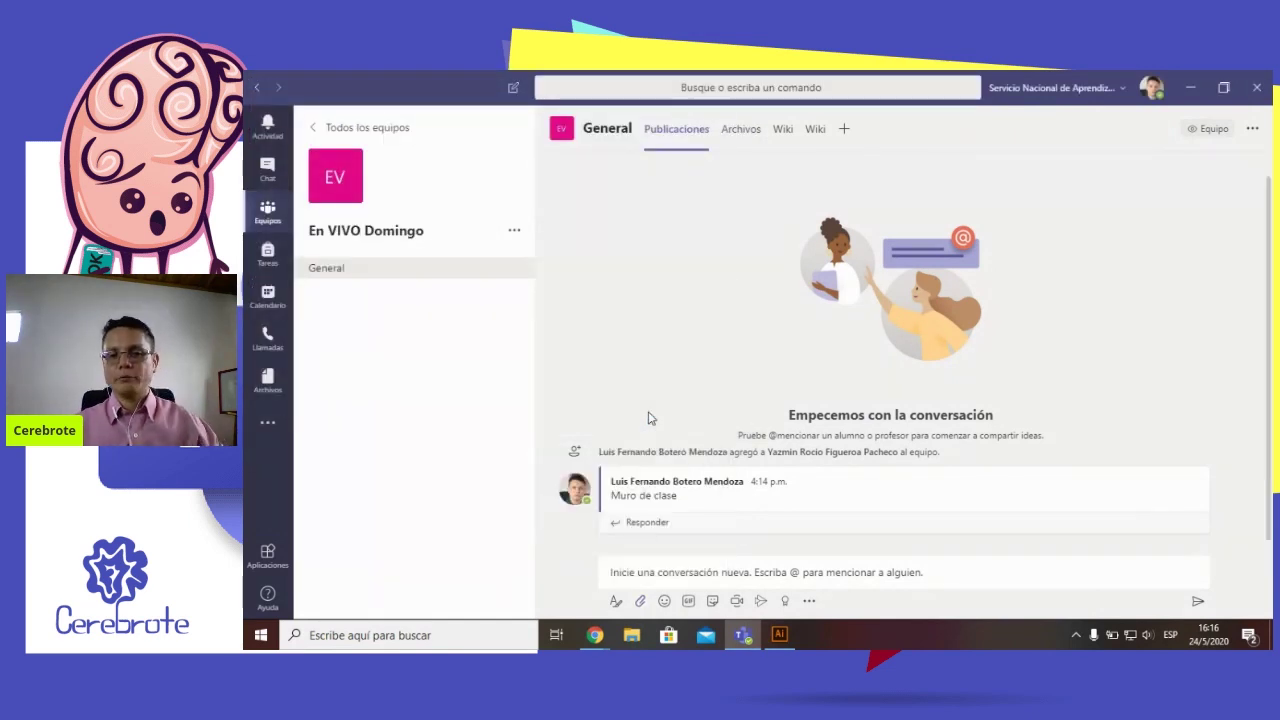
text(COmparto compa)
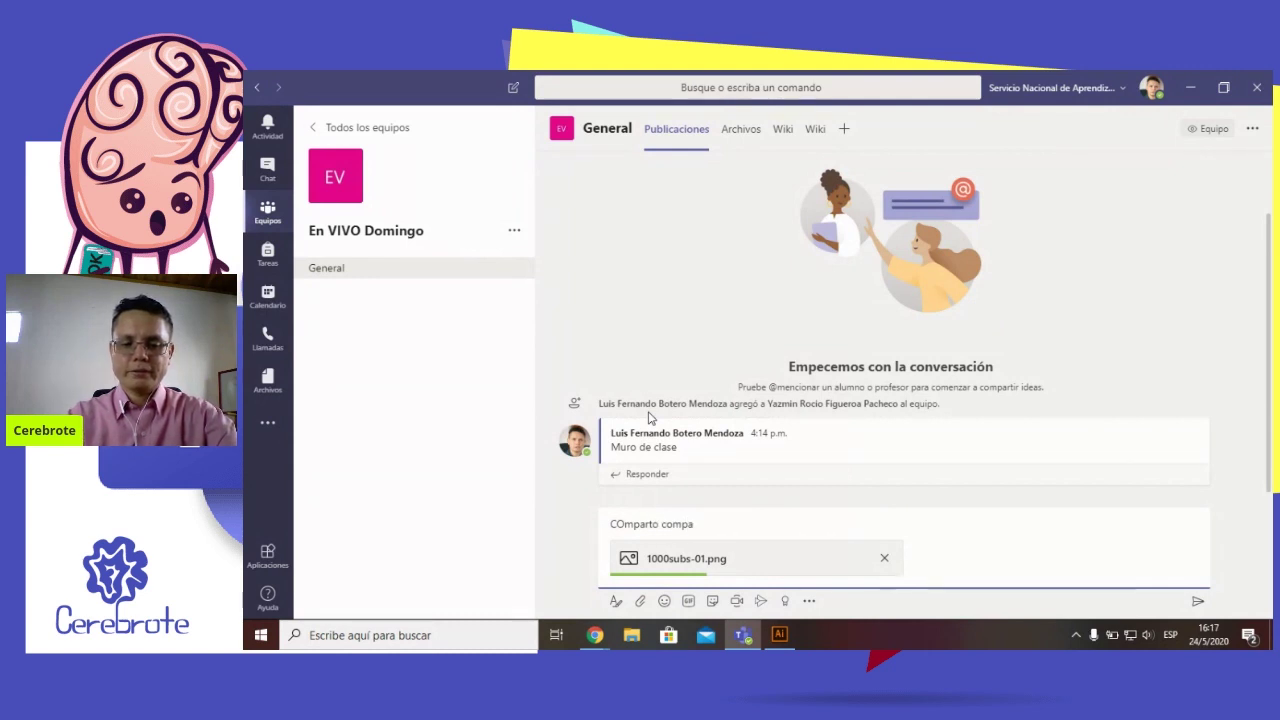
text(ñeros para que revisen)
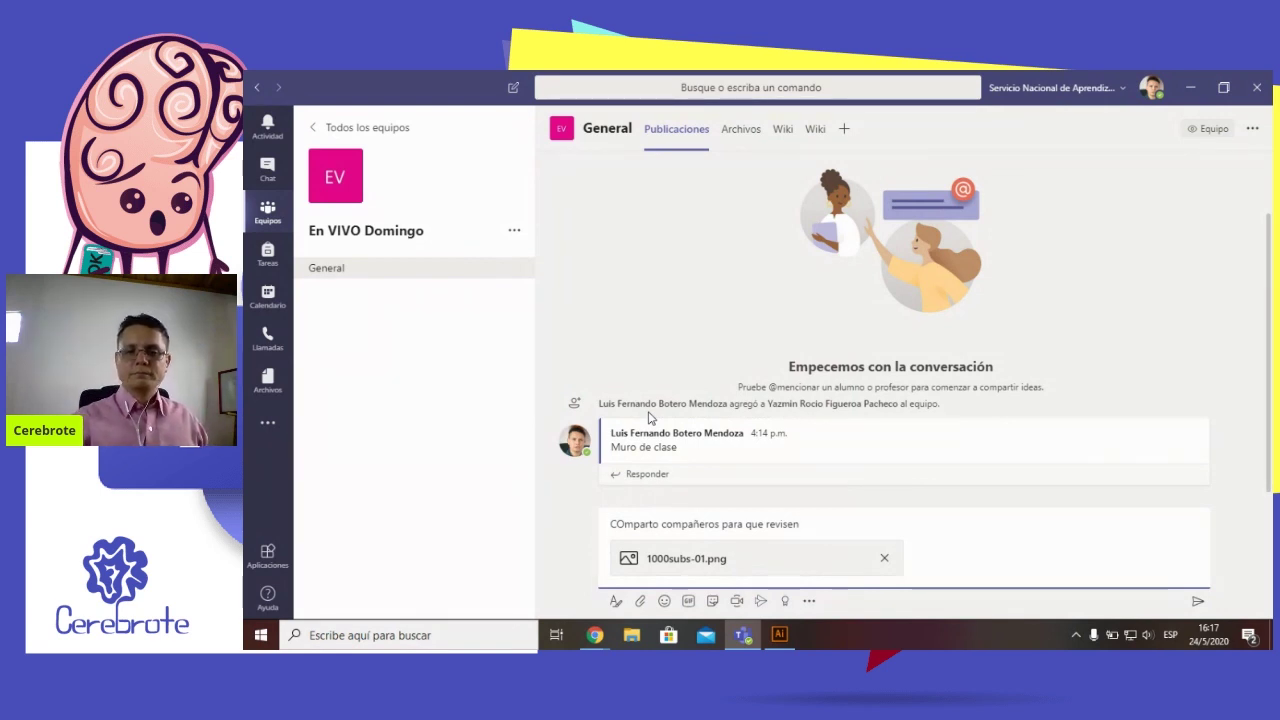
key(Return)
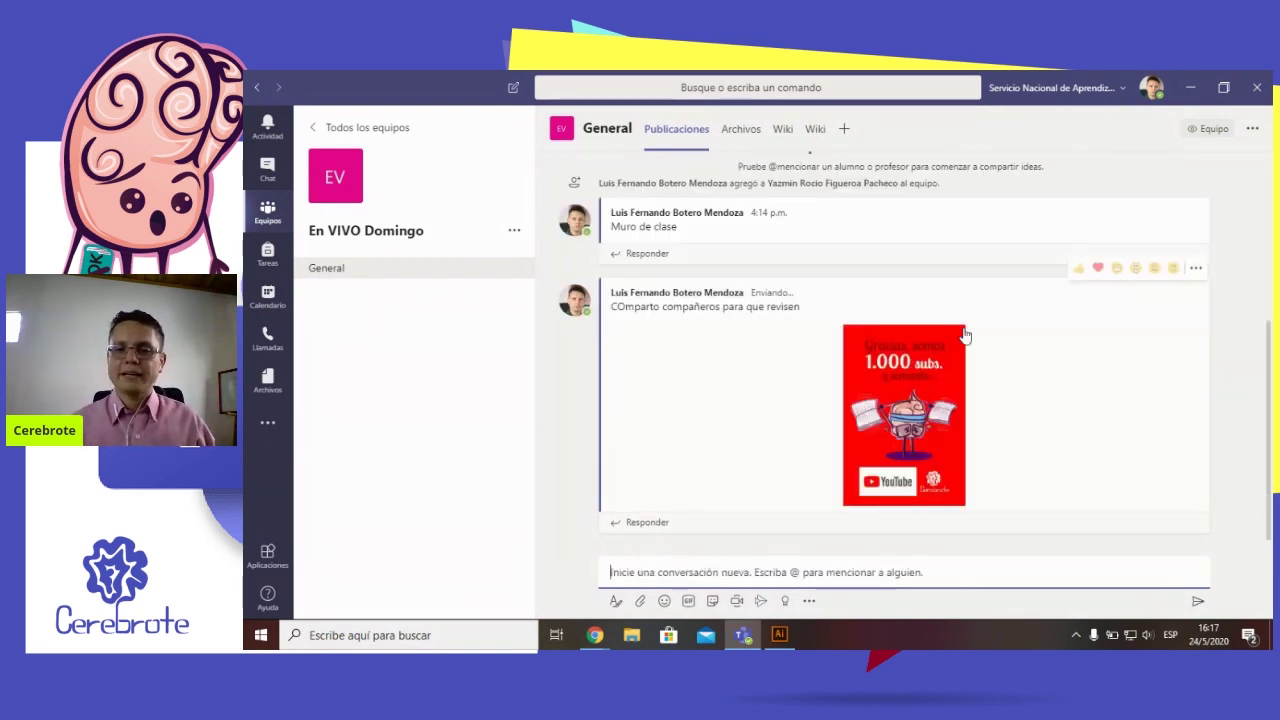
click(919, 396)
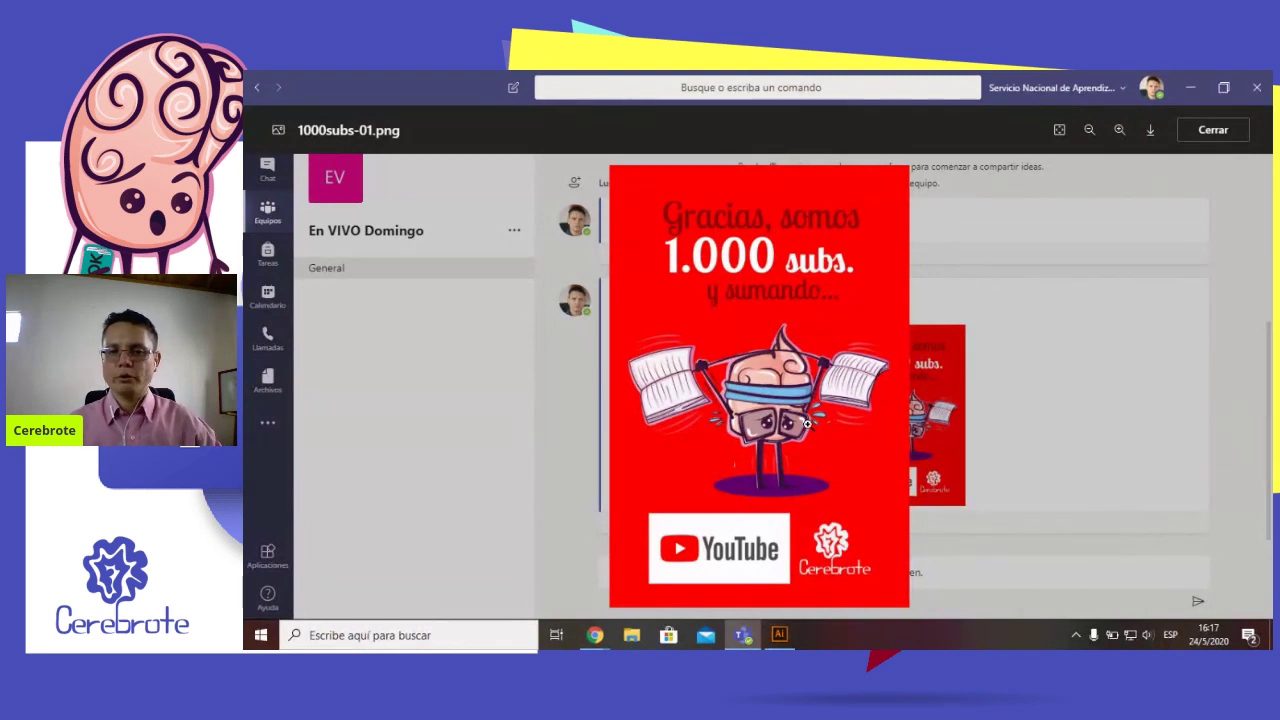
click(806, 425)
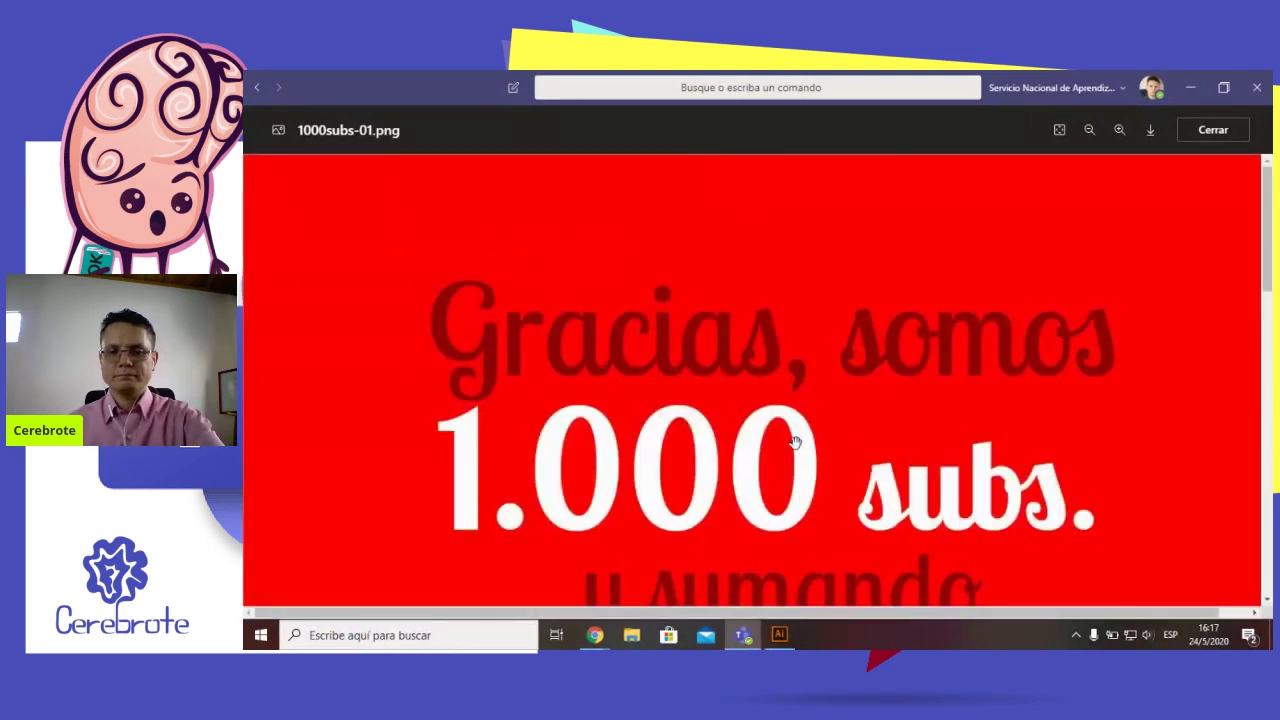
key(Escape)
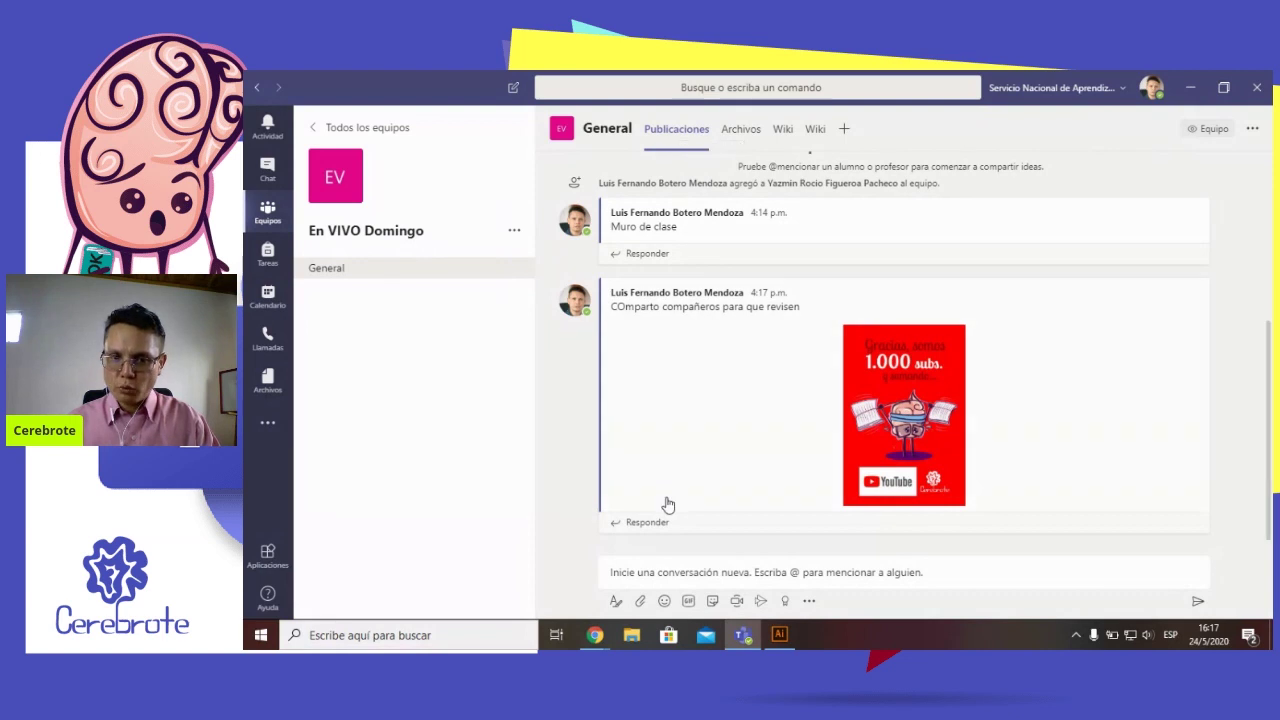
click(733, 135)
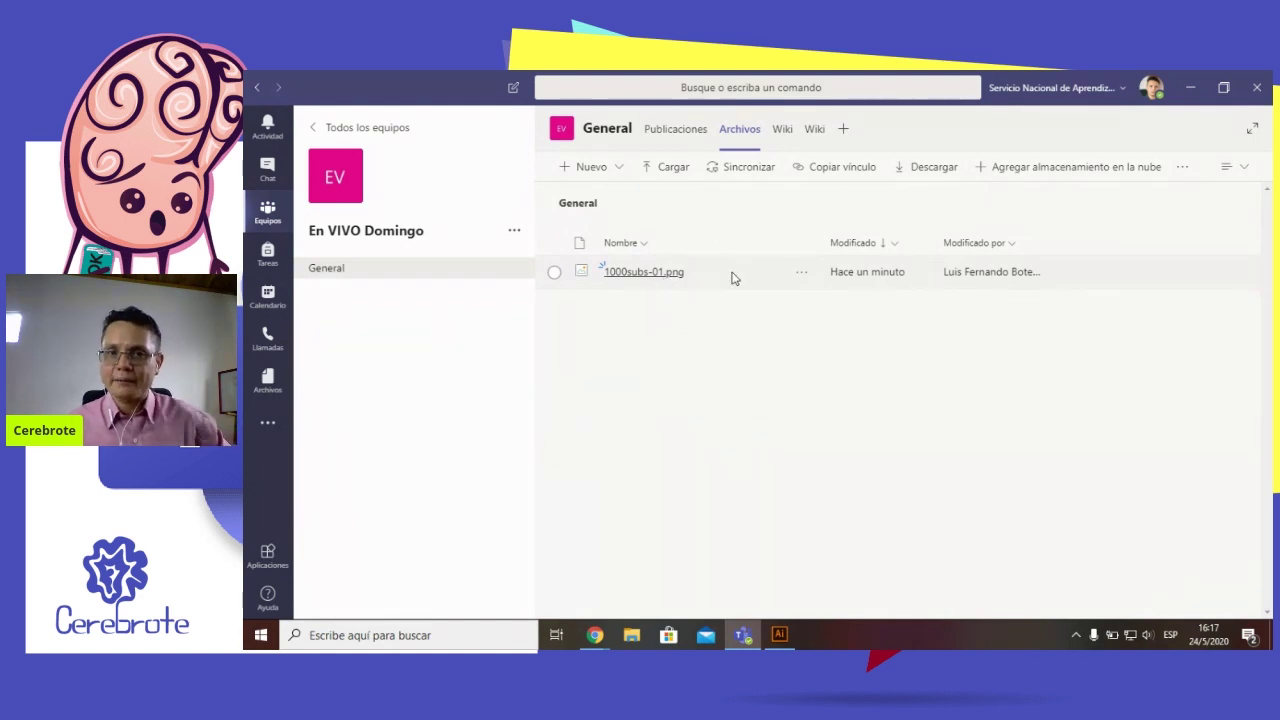
click(783, 128)
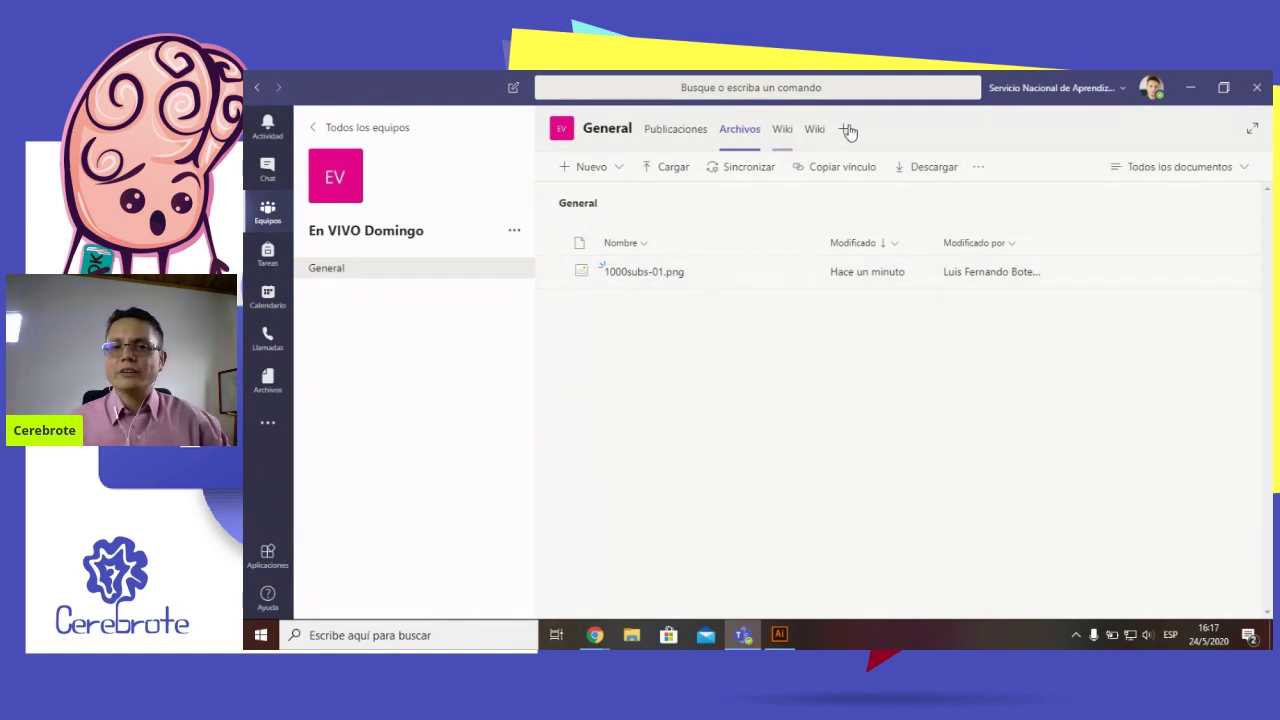
click(684, 134)
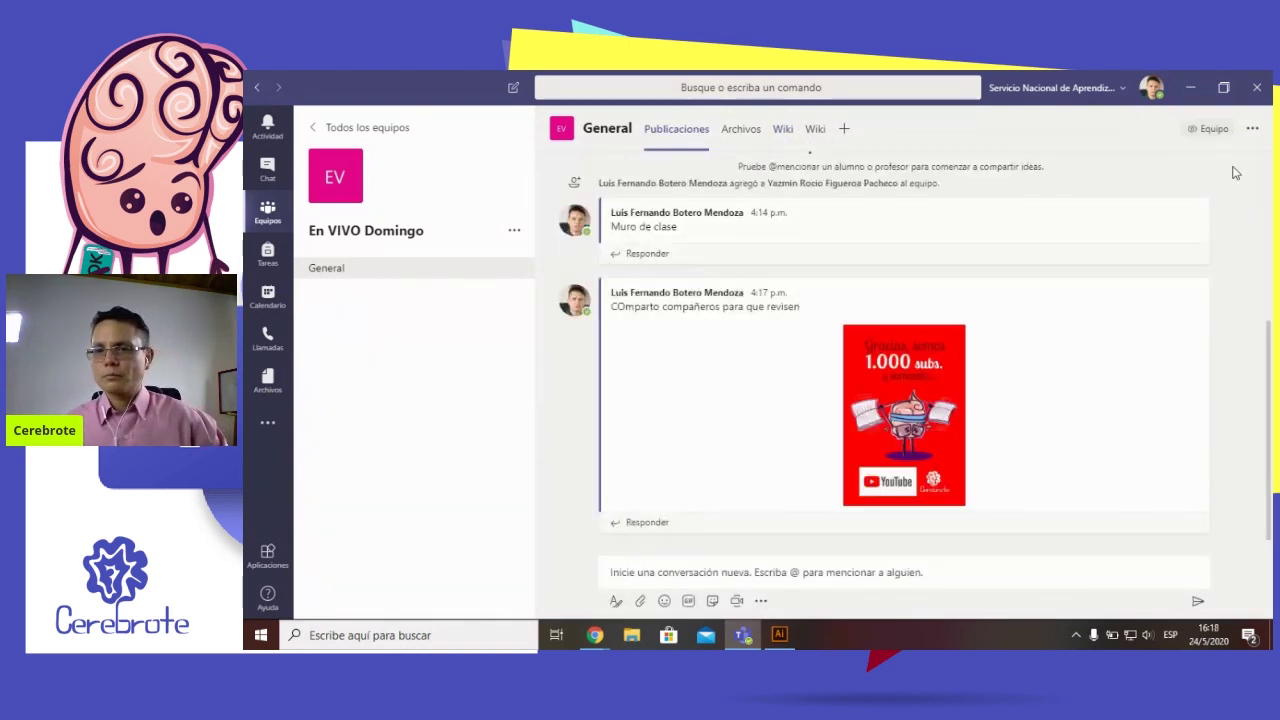
Open and dismiss the General channel options, then open the team's Editar detalles form
click(1253, 130)
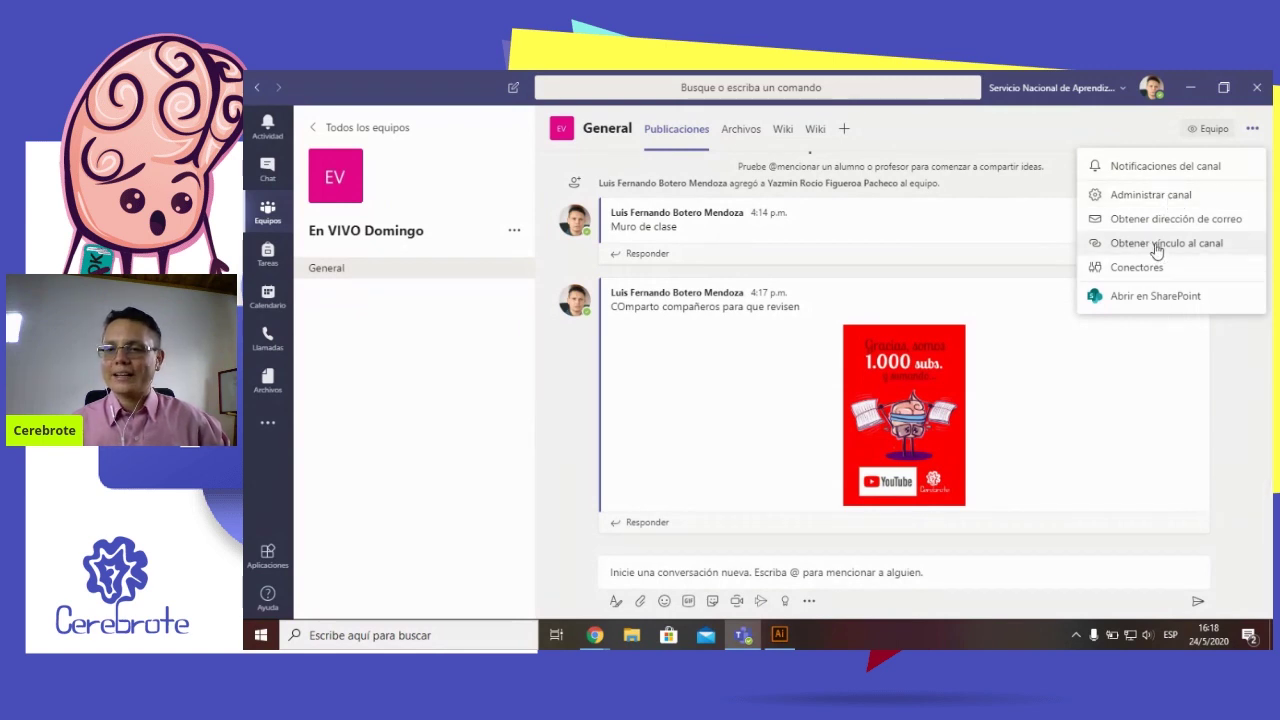
click(1243, 365)
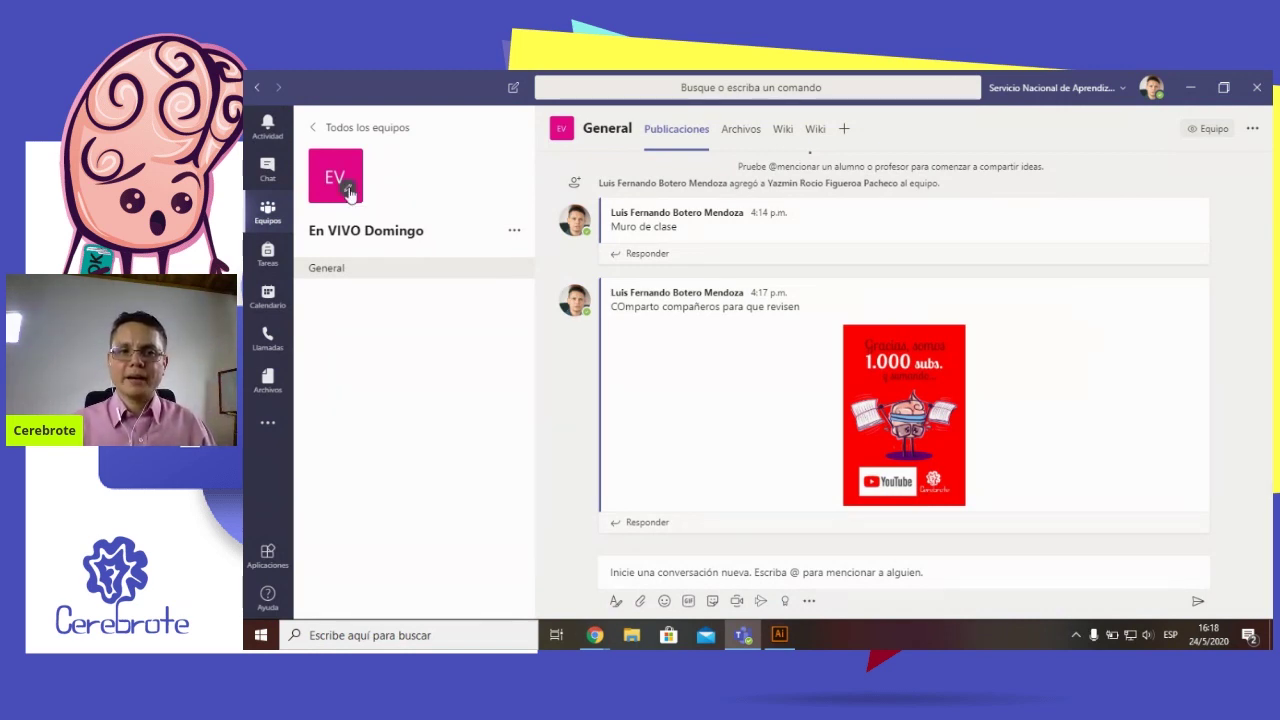
click(349, 191)
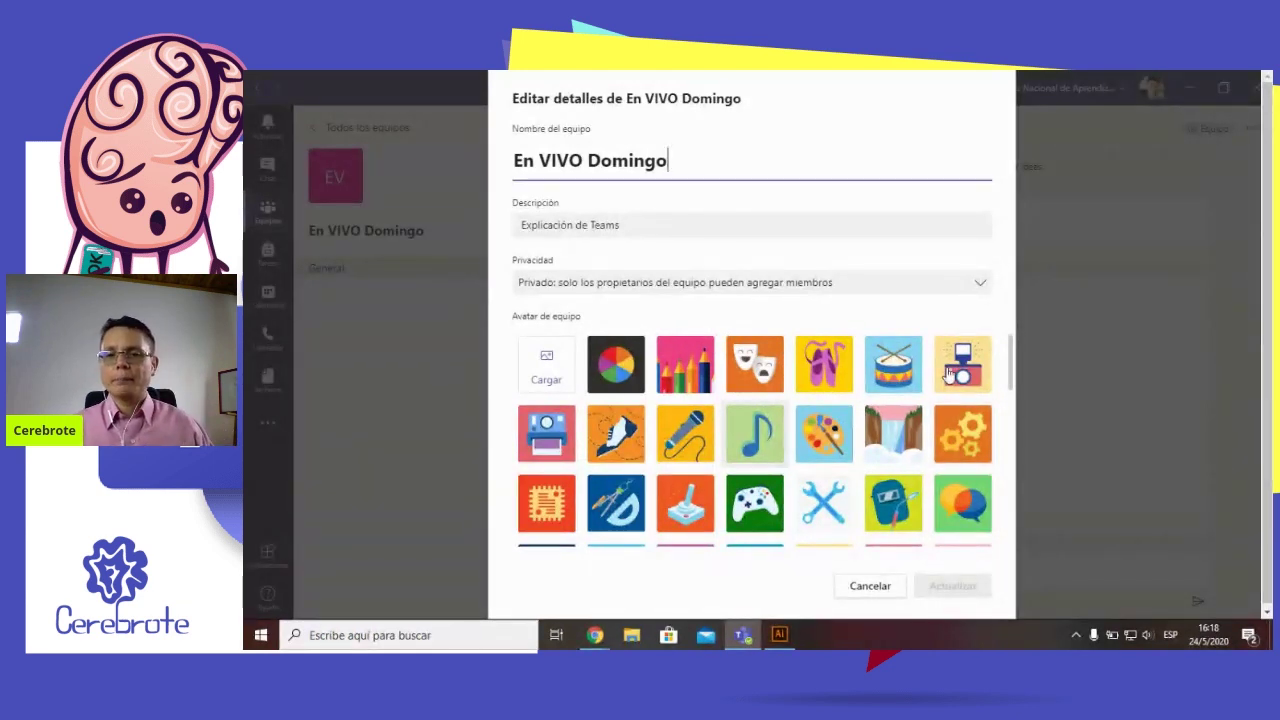
Pick the calculator icon as the team avatar and save it with Actualizar
scroll(892, 373, down, 3)
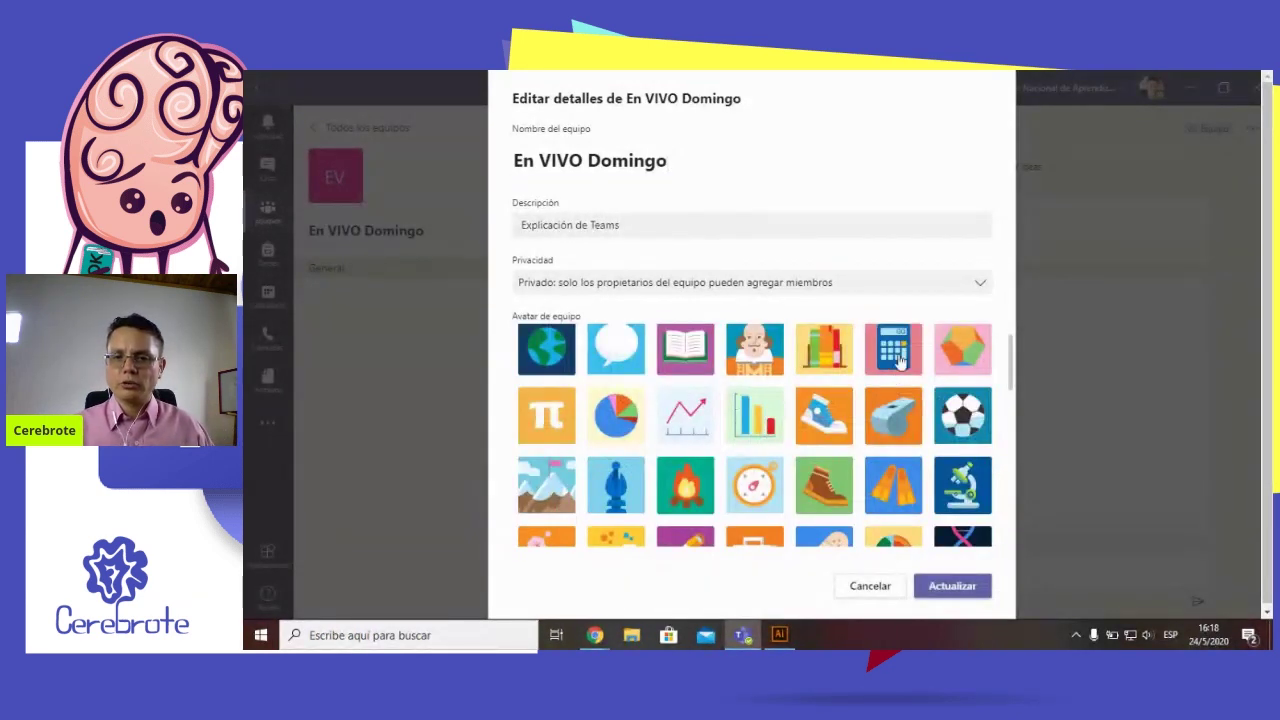
key(Down)
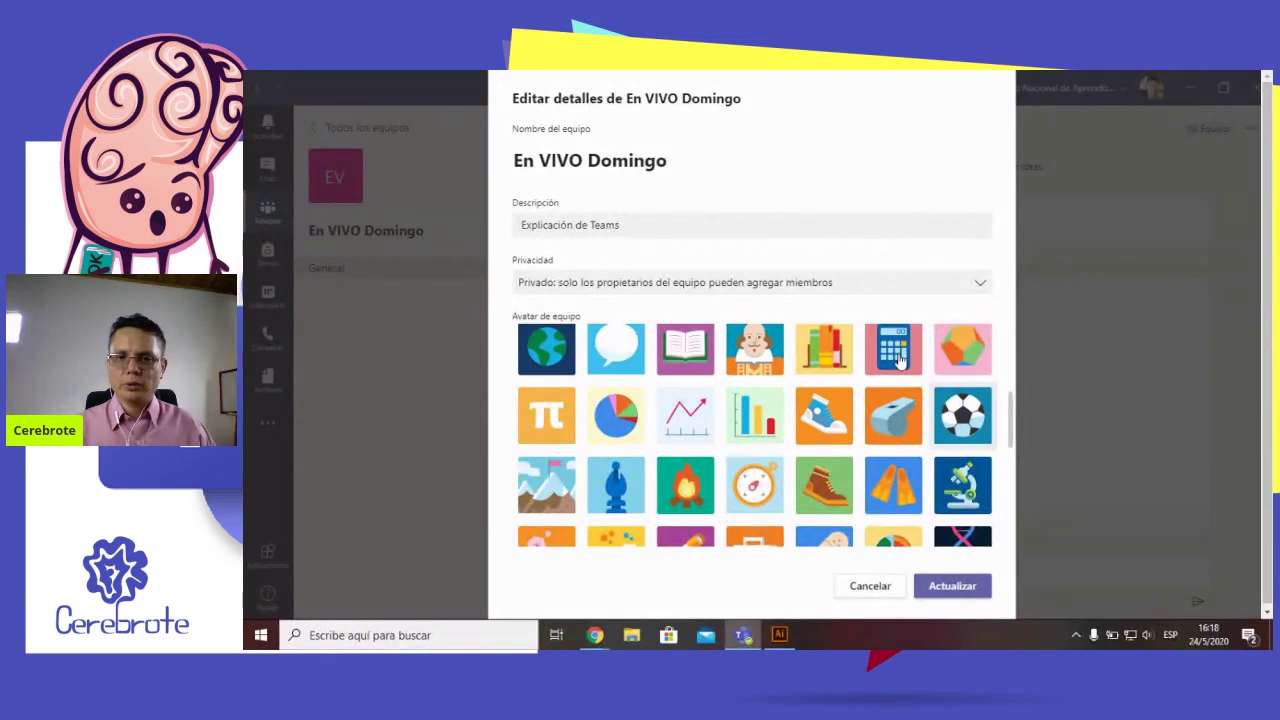
click(896, 356)
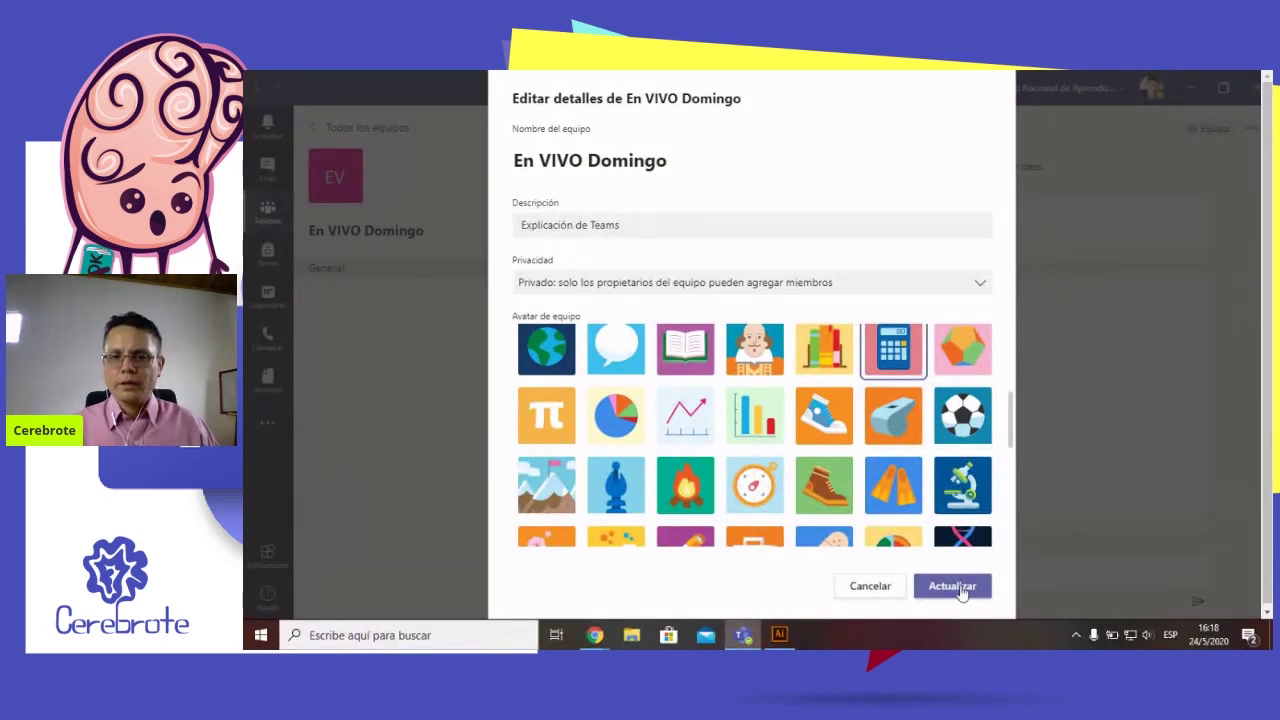
click(960, 588)
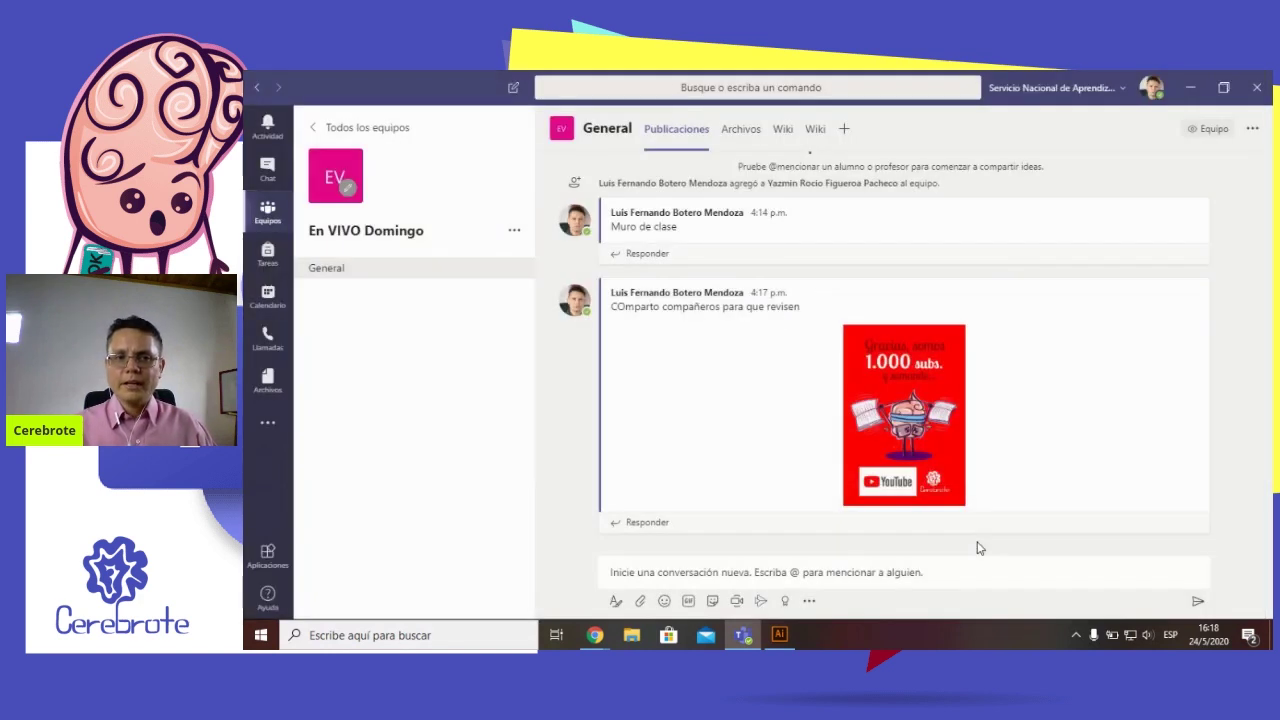
Open the manage-team page for En VIVO Domingo from the team's options menu
click(515, 233)
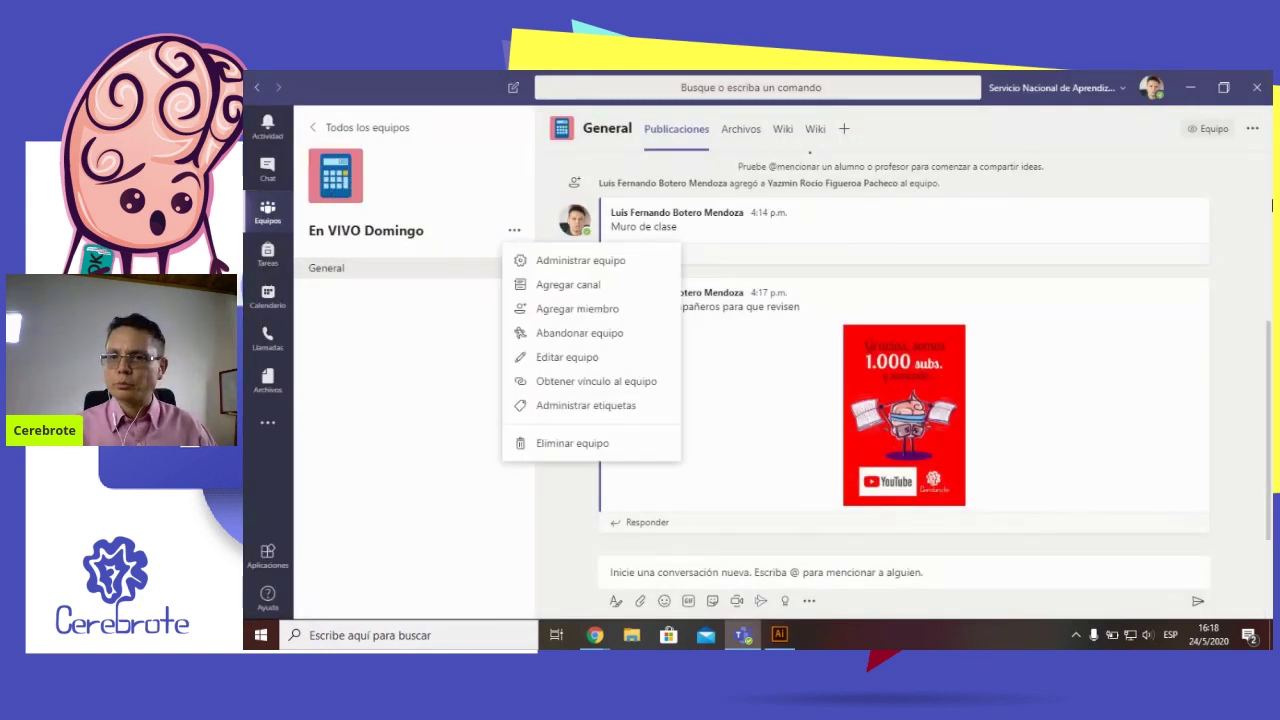
click(1254, 130)
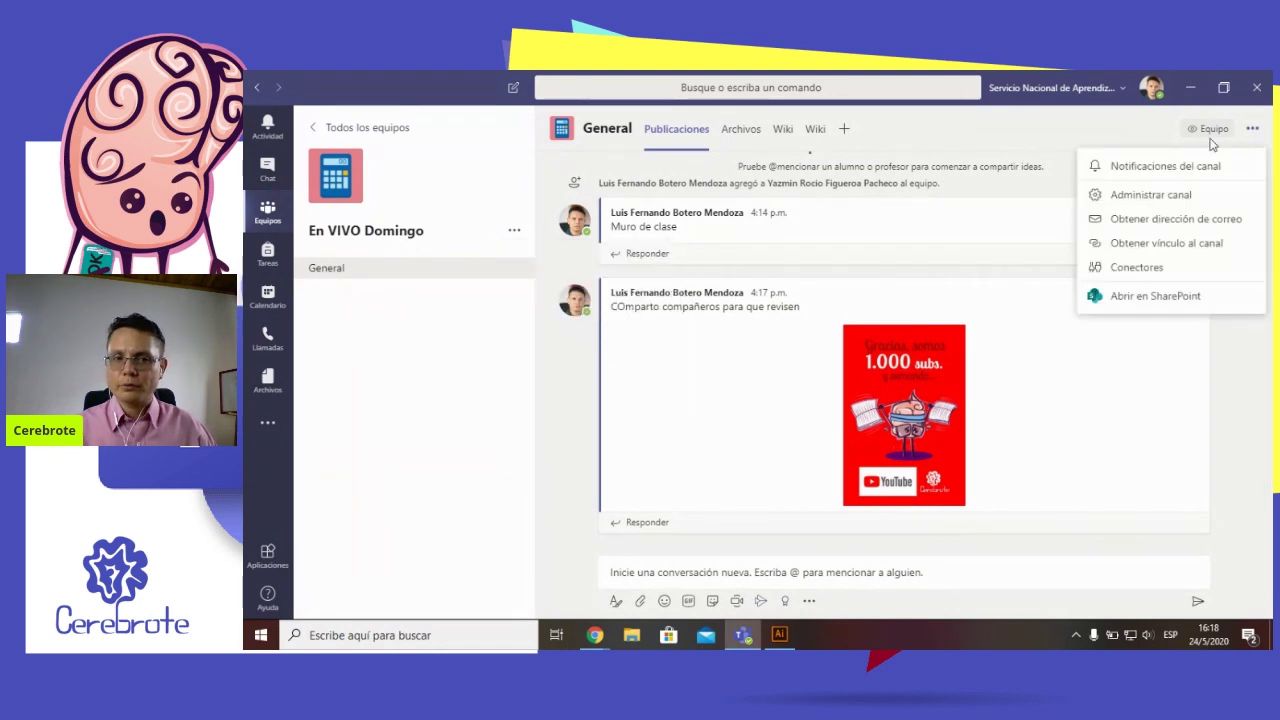
click(515, 235)
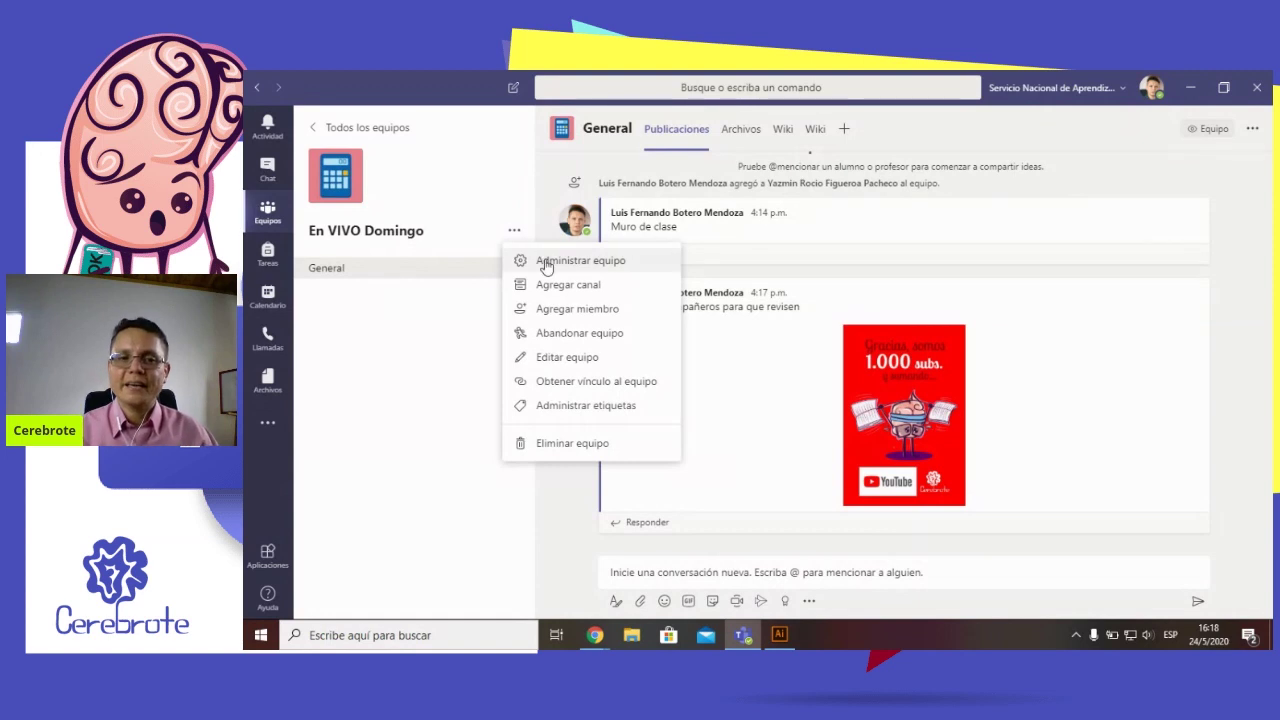
click(546, 262)
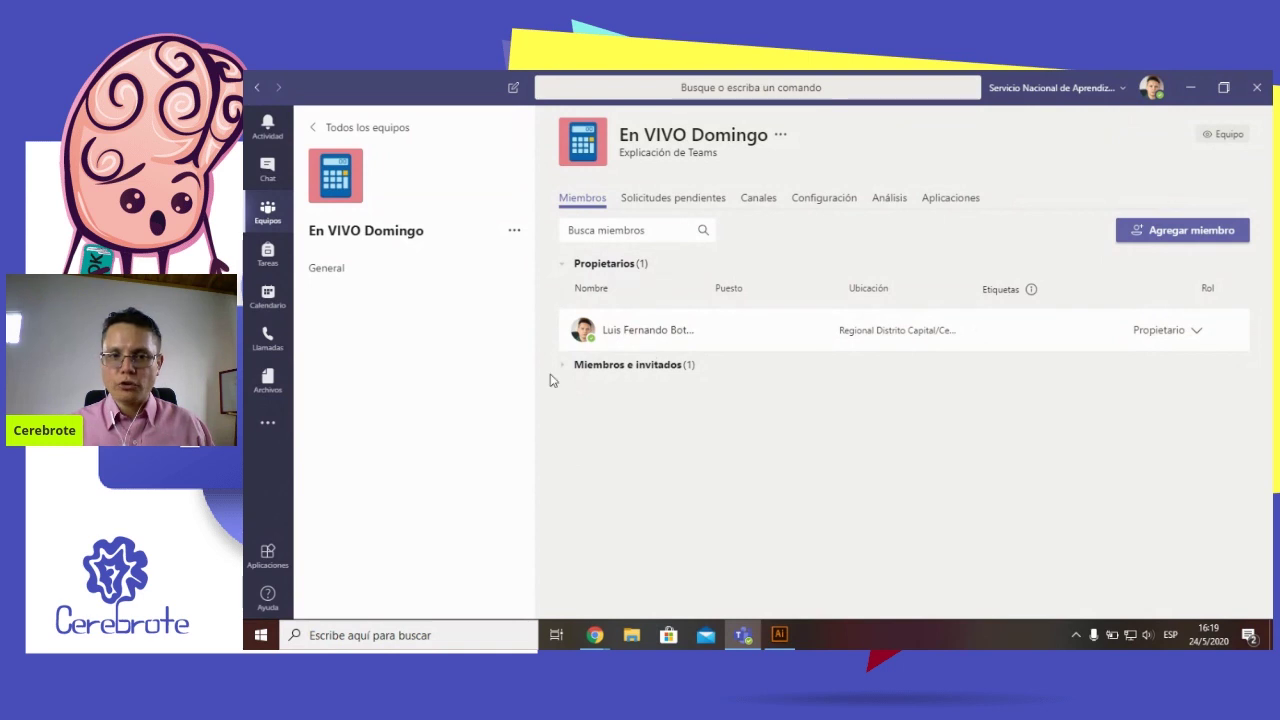
Expand and collapse the Miembros e invitados group, then open the Agregar miembro dialog
click(571, 371)
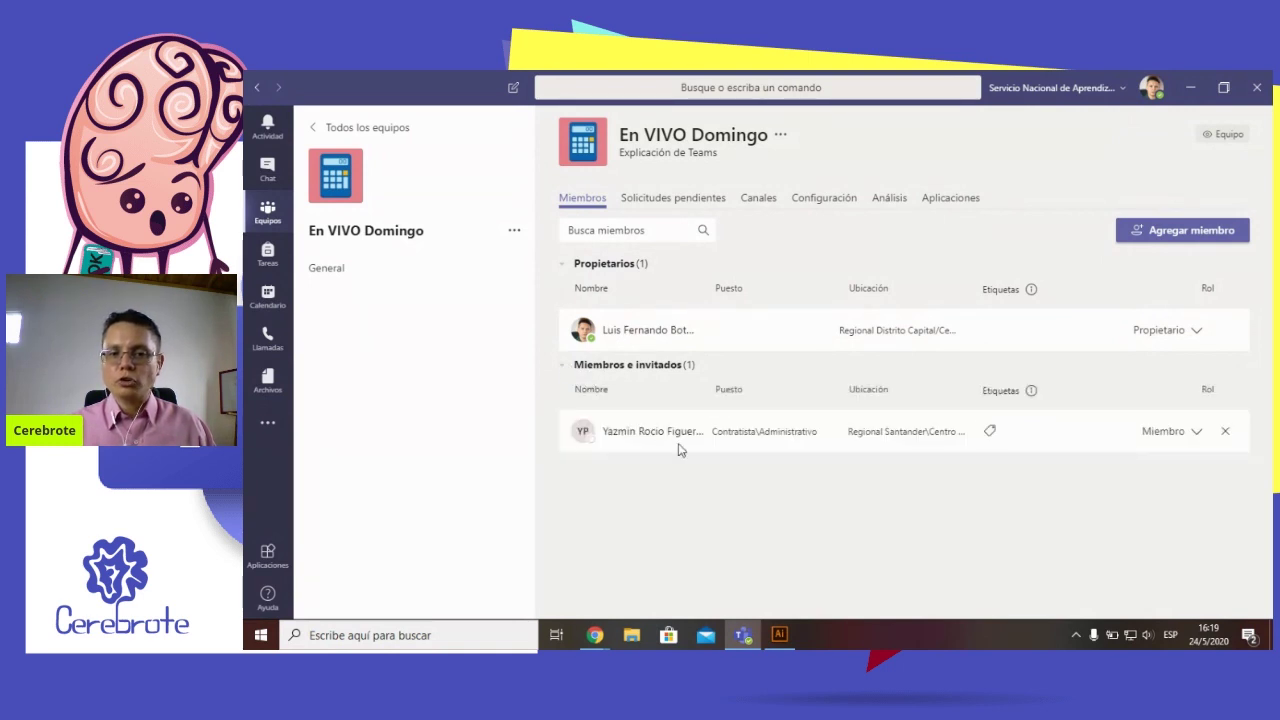
click(566, 369)
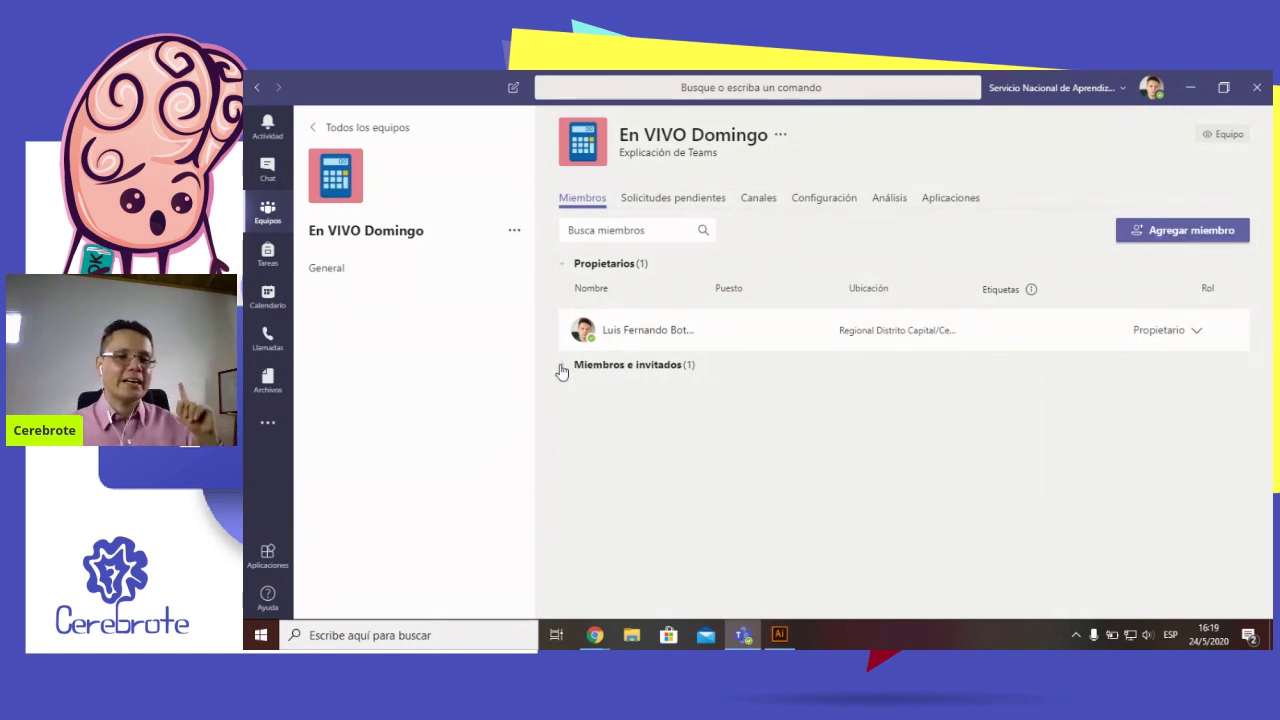
click(562, 368)
click(562, 368)
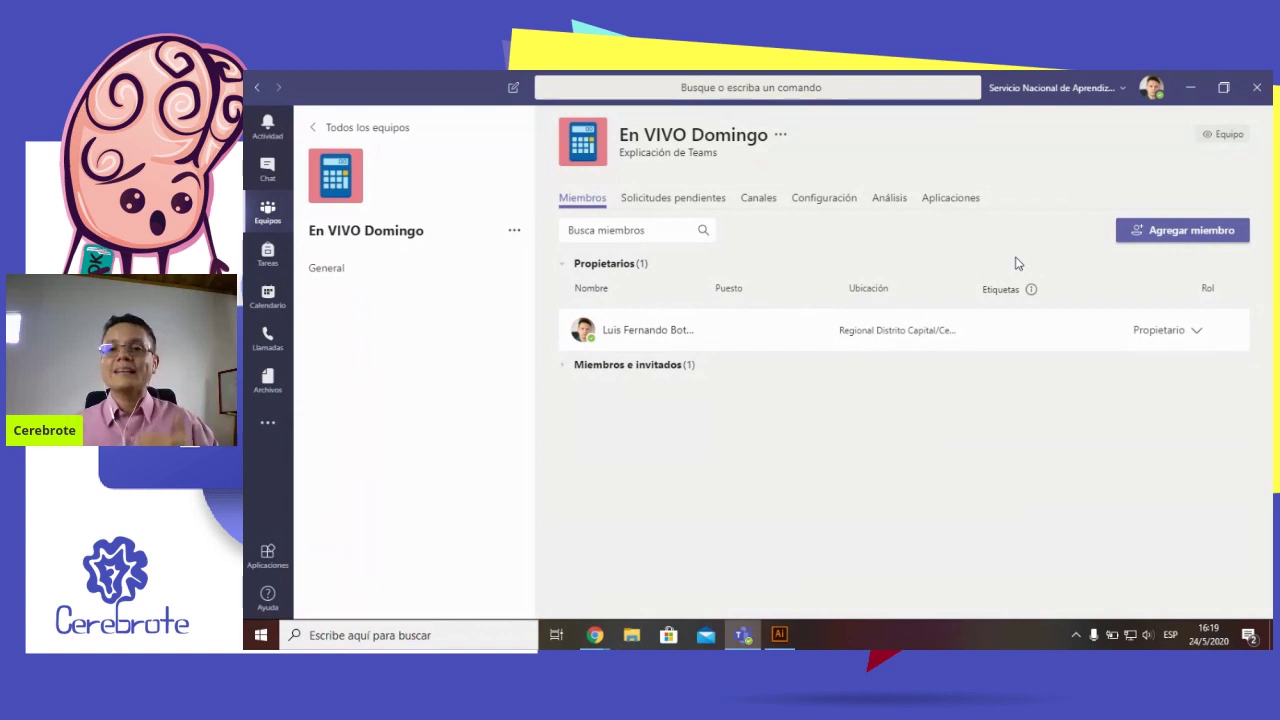
click(1193, 233)
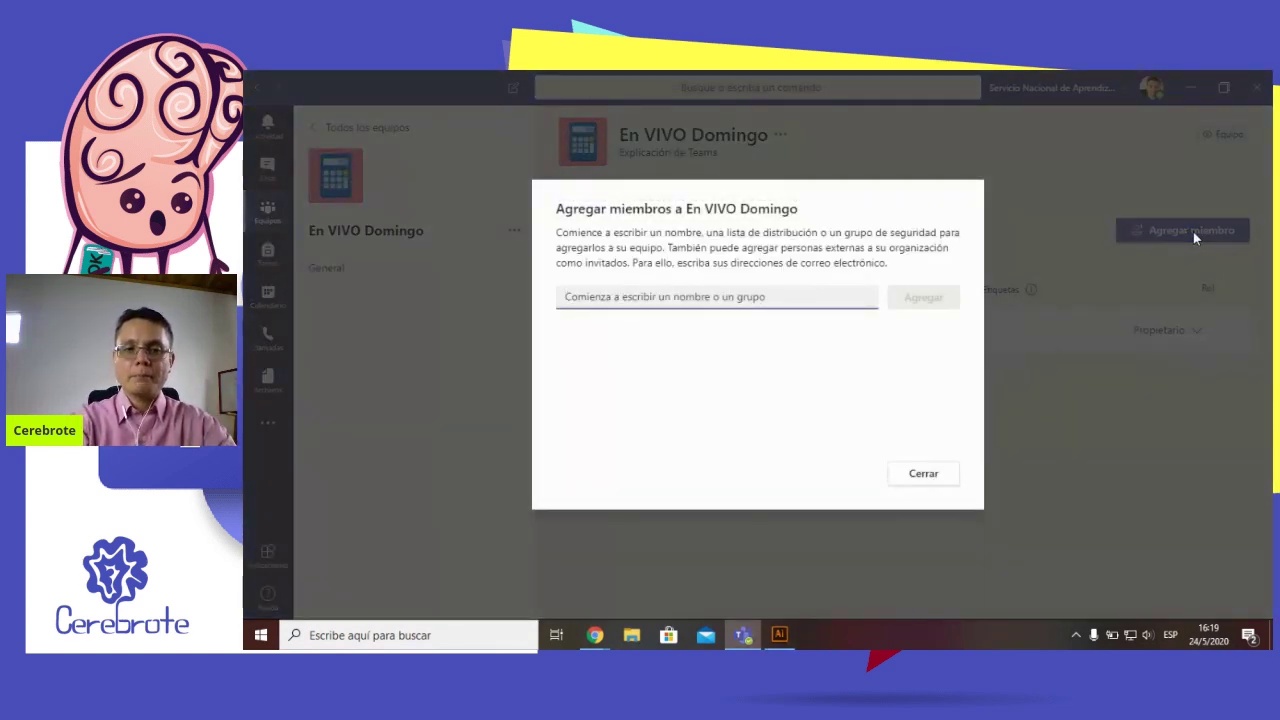
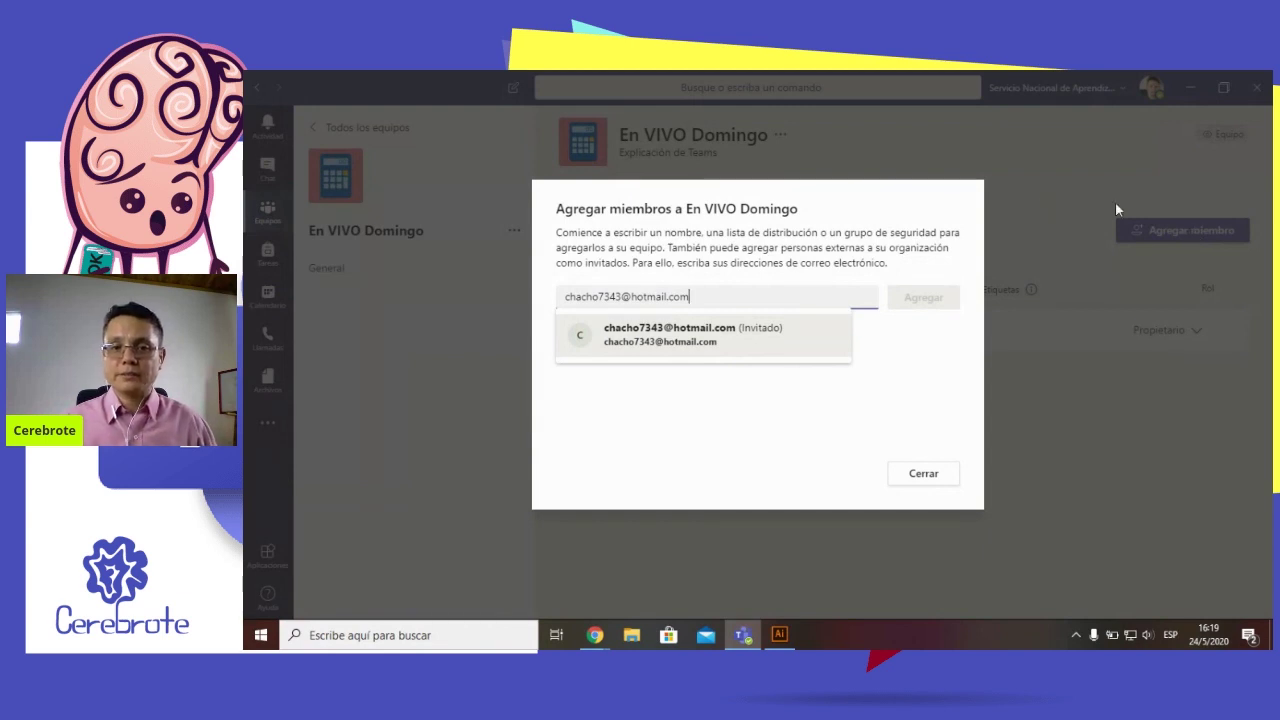
click(667, 342)
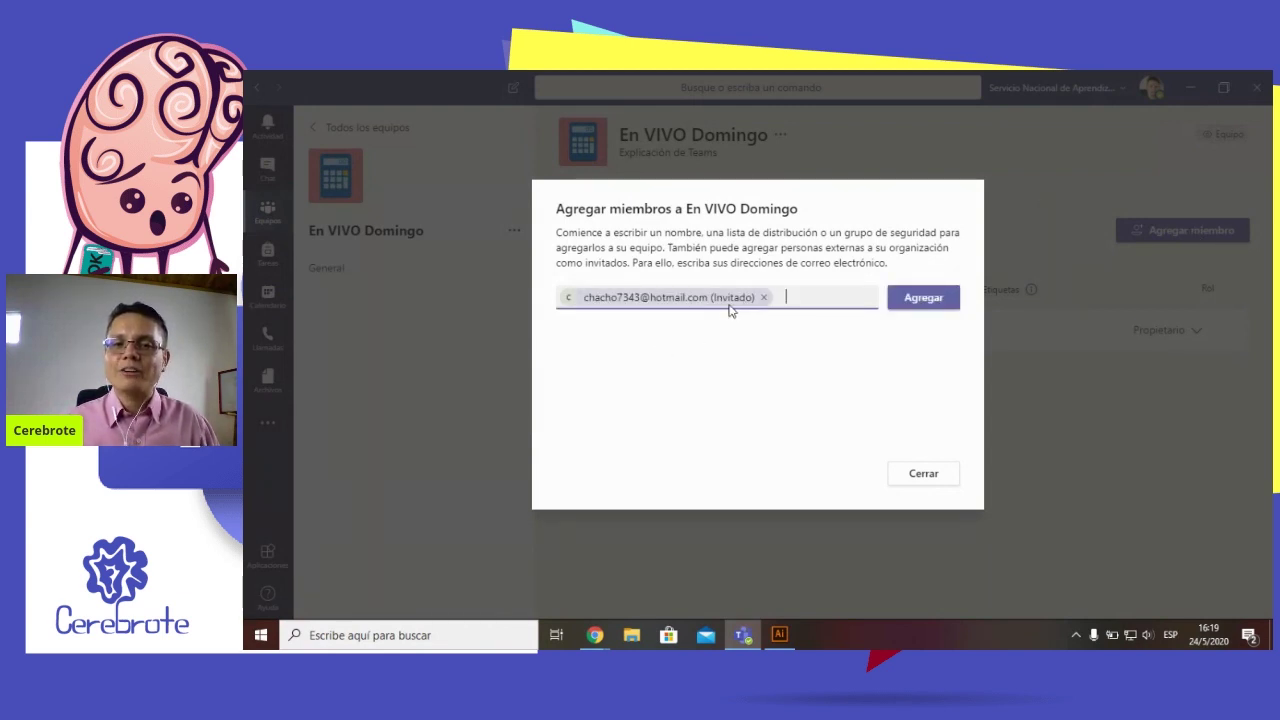
mouse_move(739, 307)
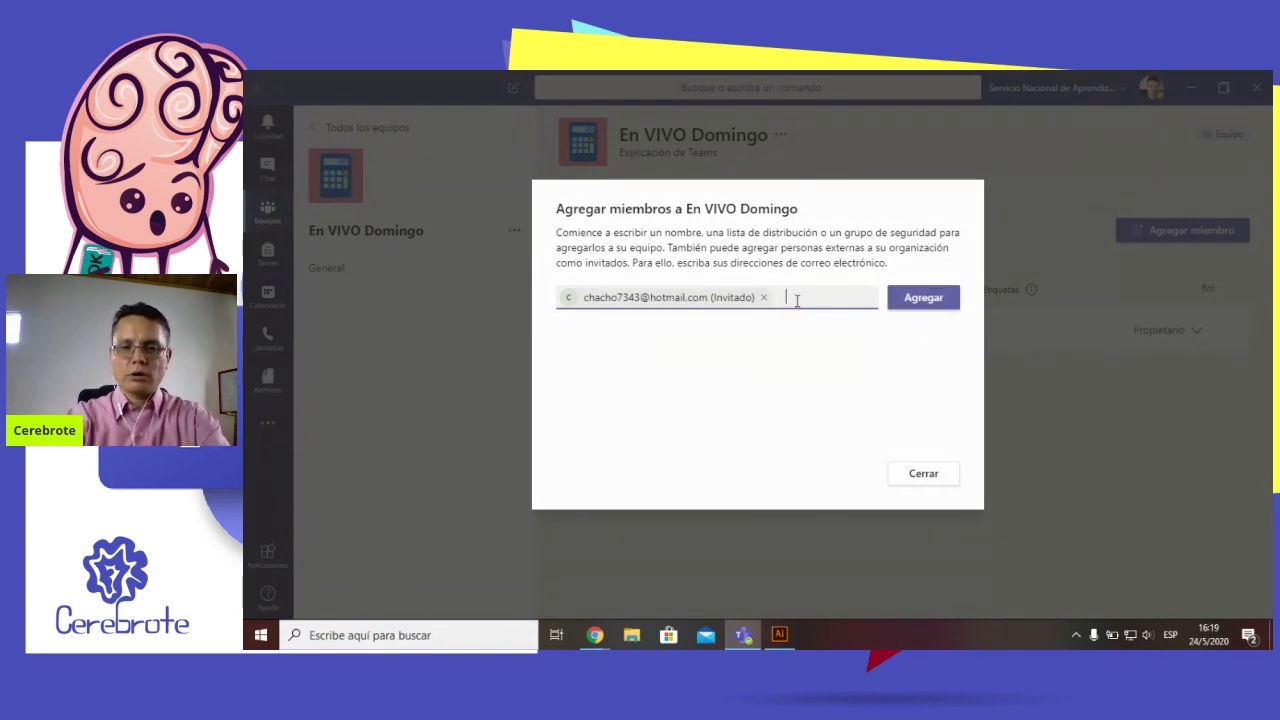
text(terom)
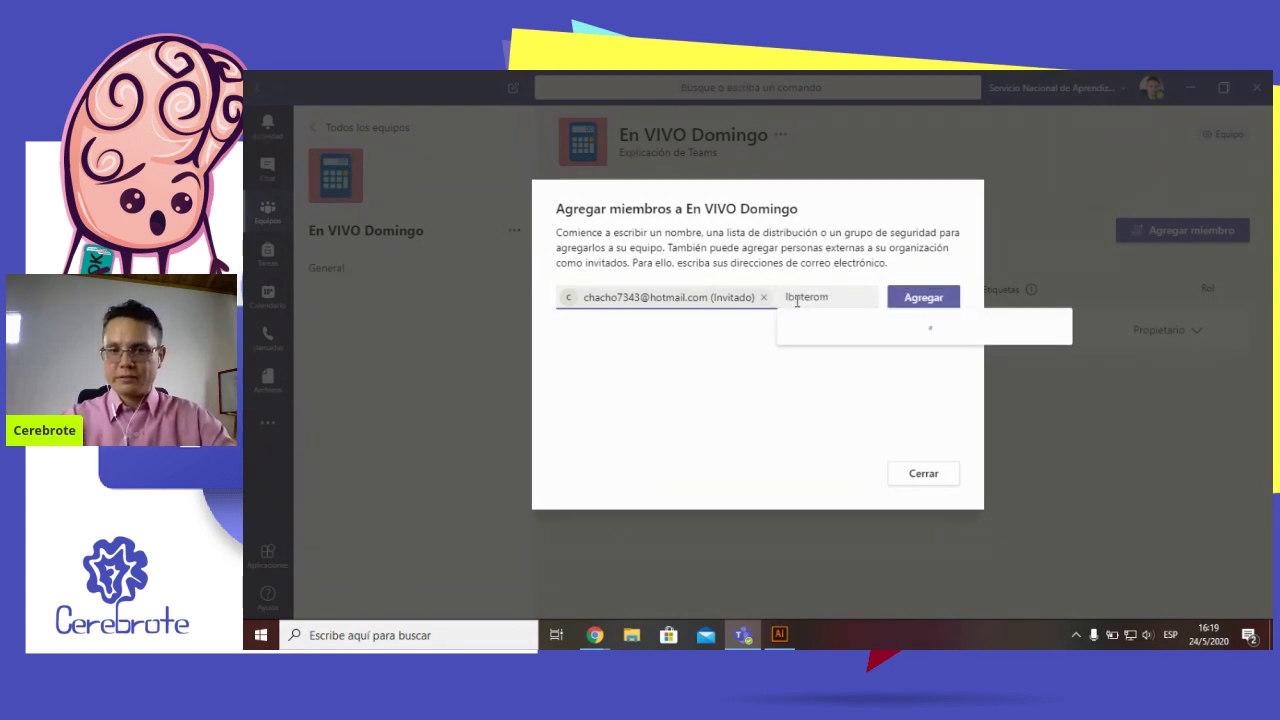
key(BackSpace)
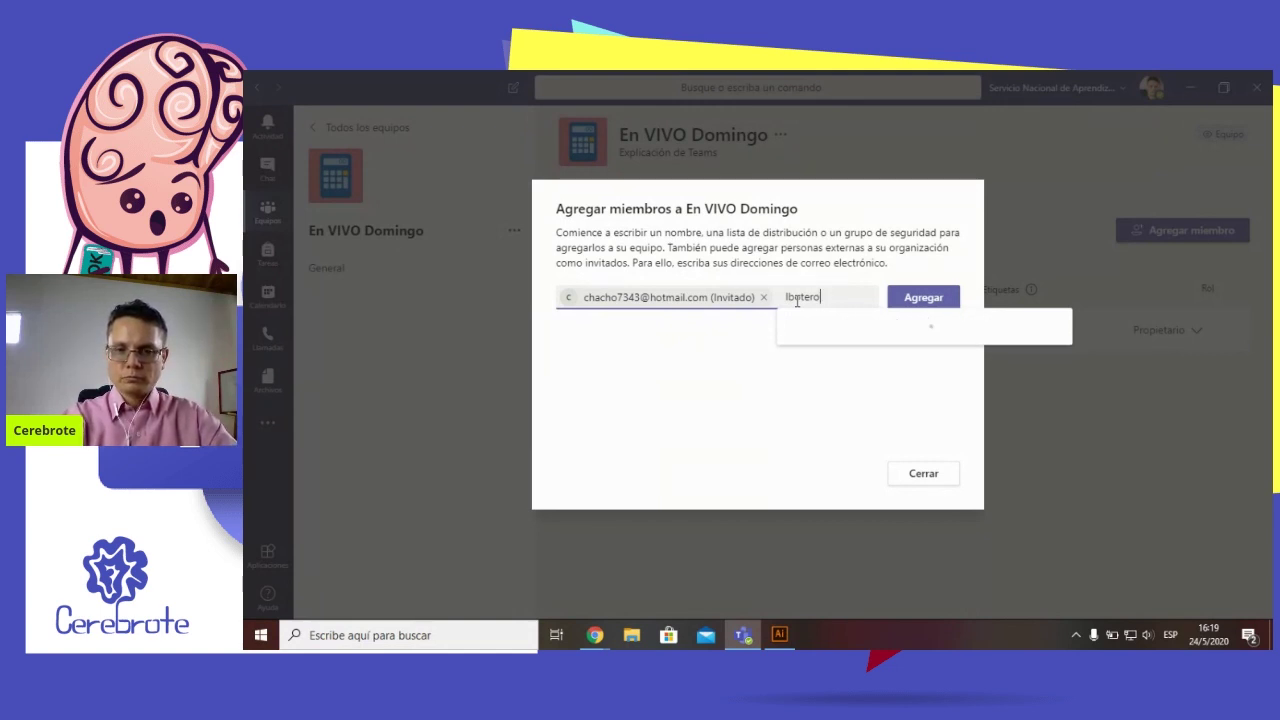
key(BackSpace)
key(BackSpace)
key(BackSpace)
key(BackSpace)
key(BackSpace)
key(BackSpace)
key(BackSpace)
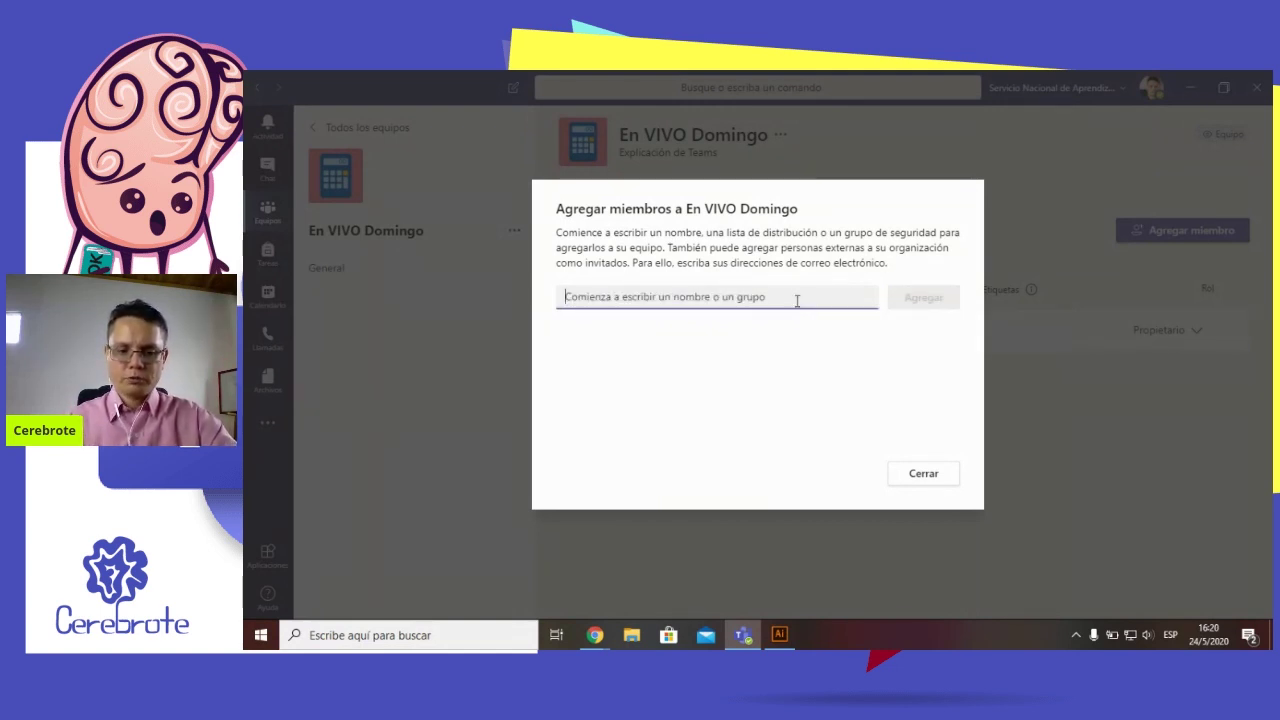
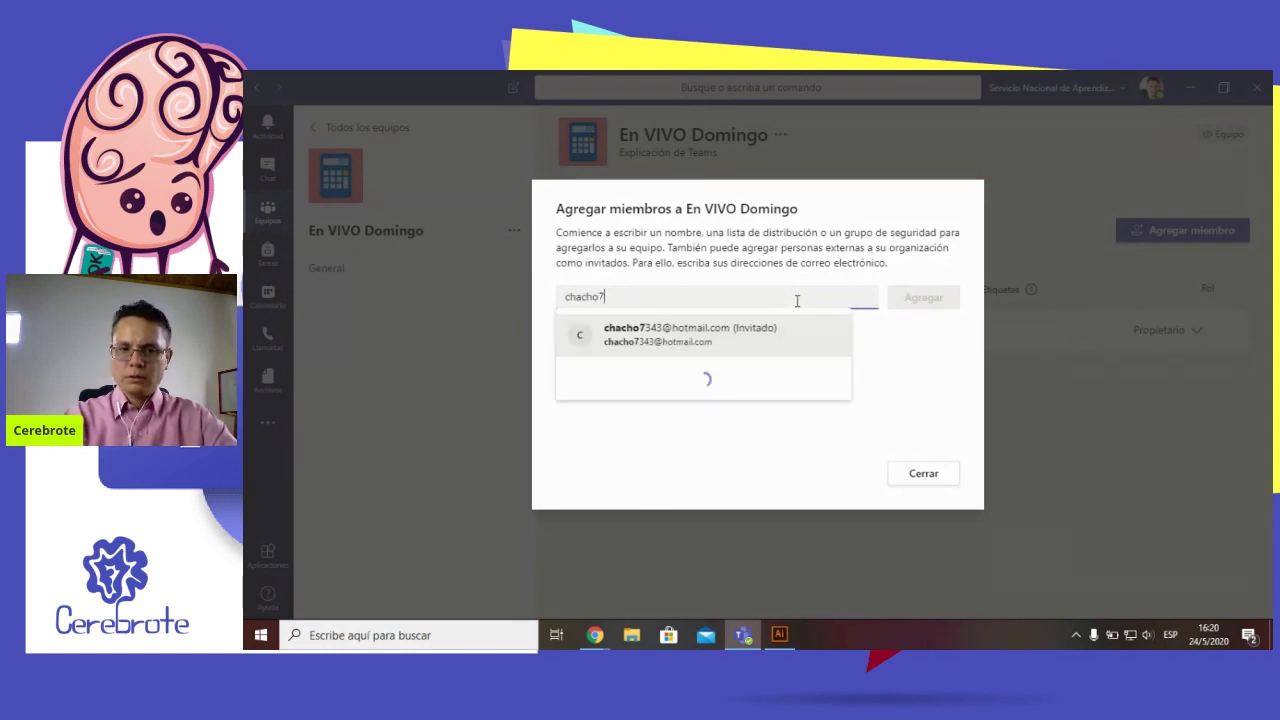
Enter two guests' e-mail addresses and add both to En VIVO Domingo as Invitado
click(746, 336)
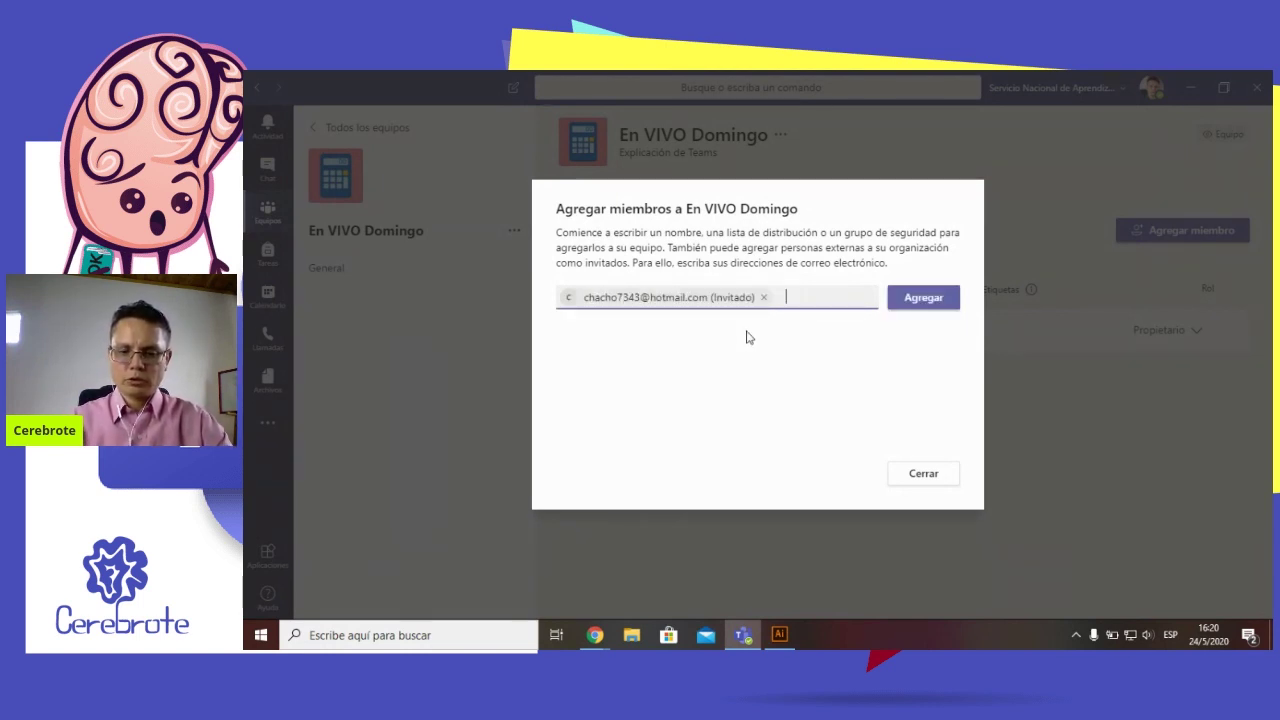
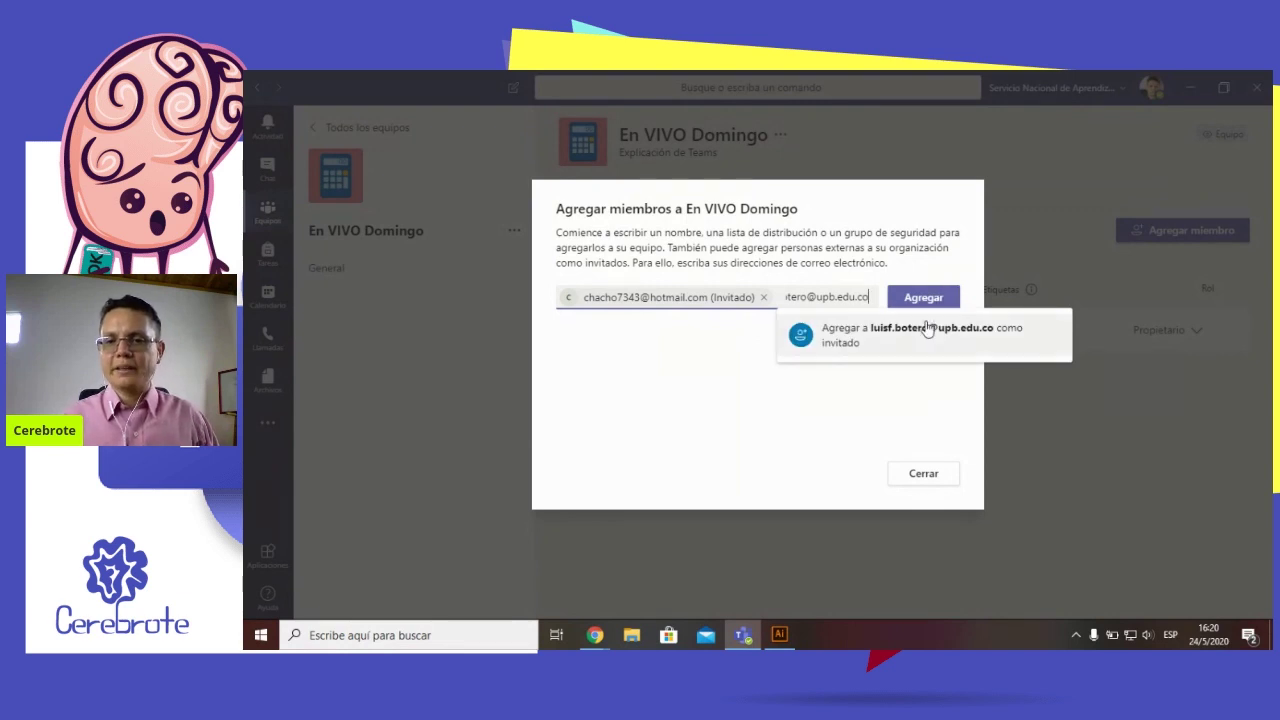
click(927, 337)
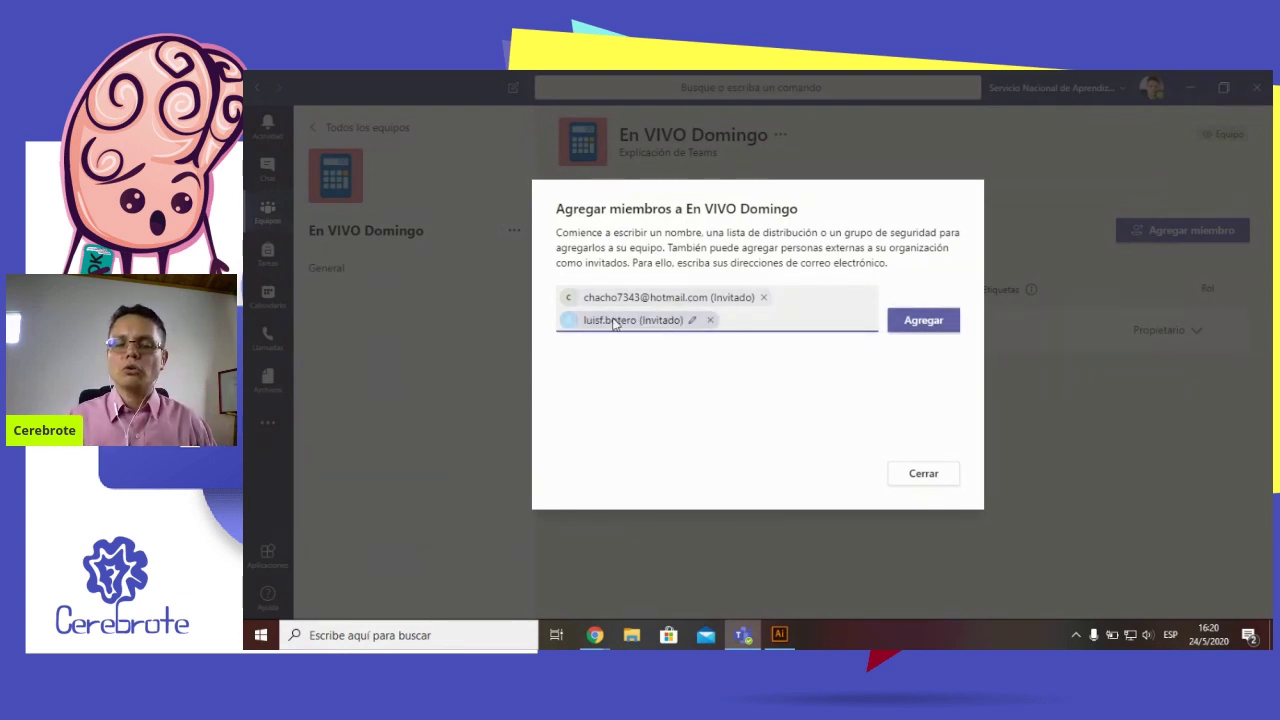
mouse_move(664, 292)
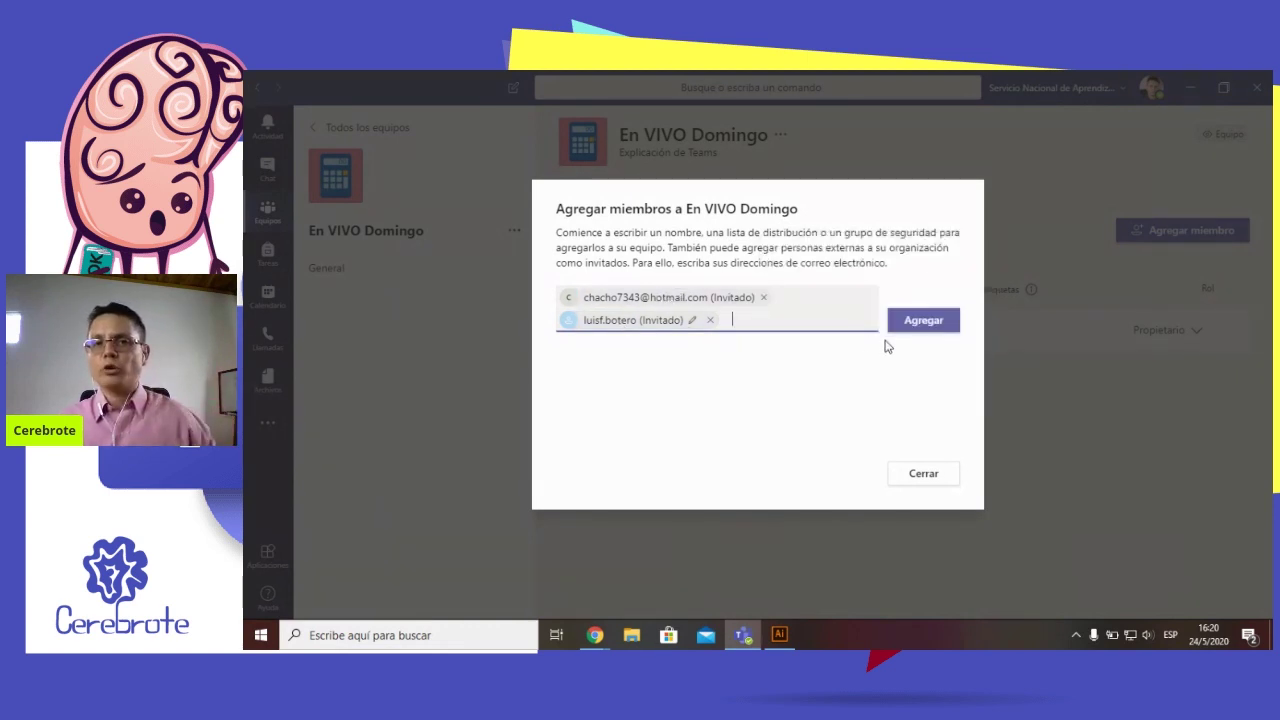
click(918, 322)
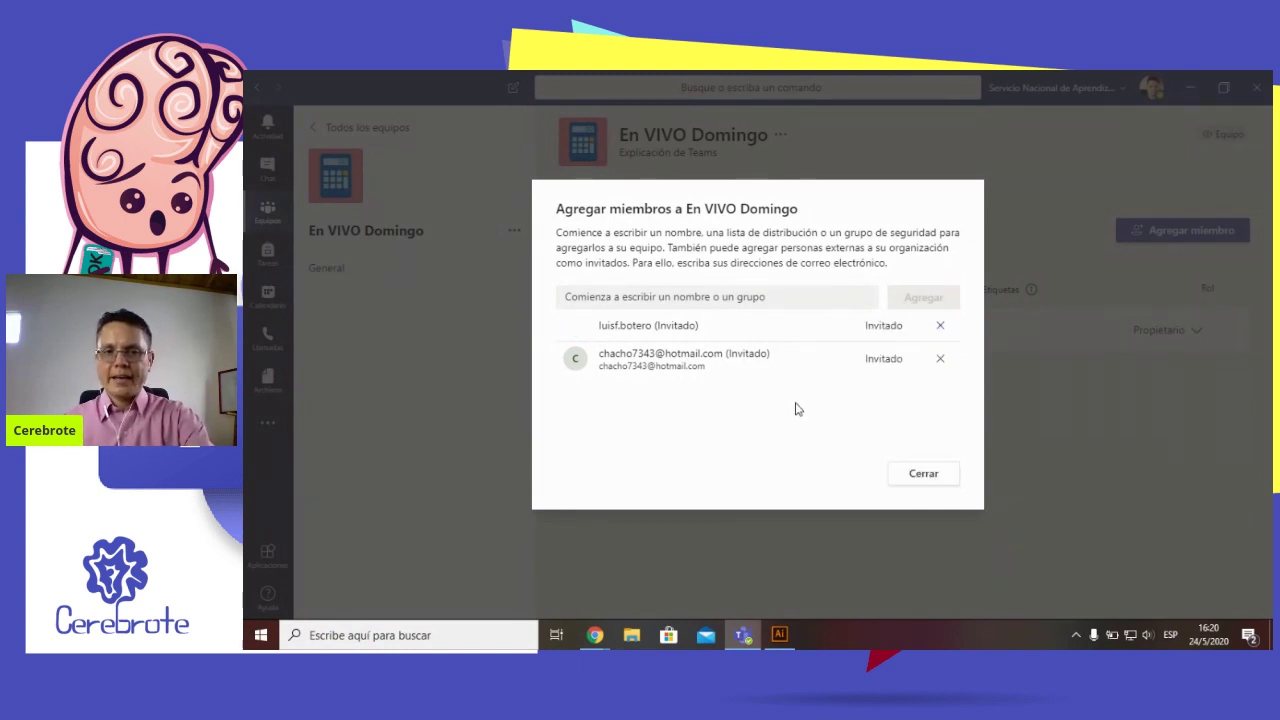
key(alt+Tab)
key(alt+Tab)
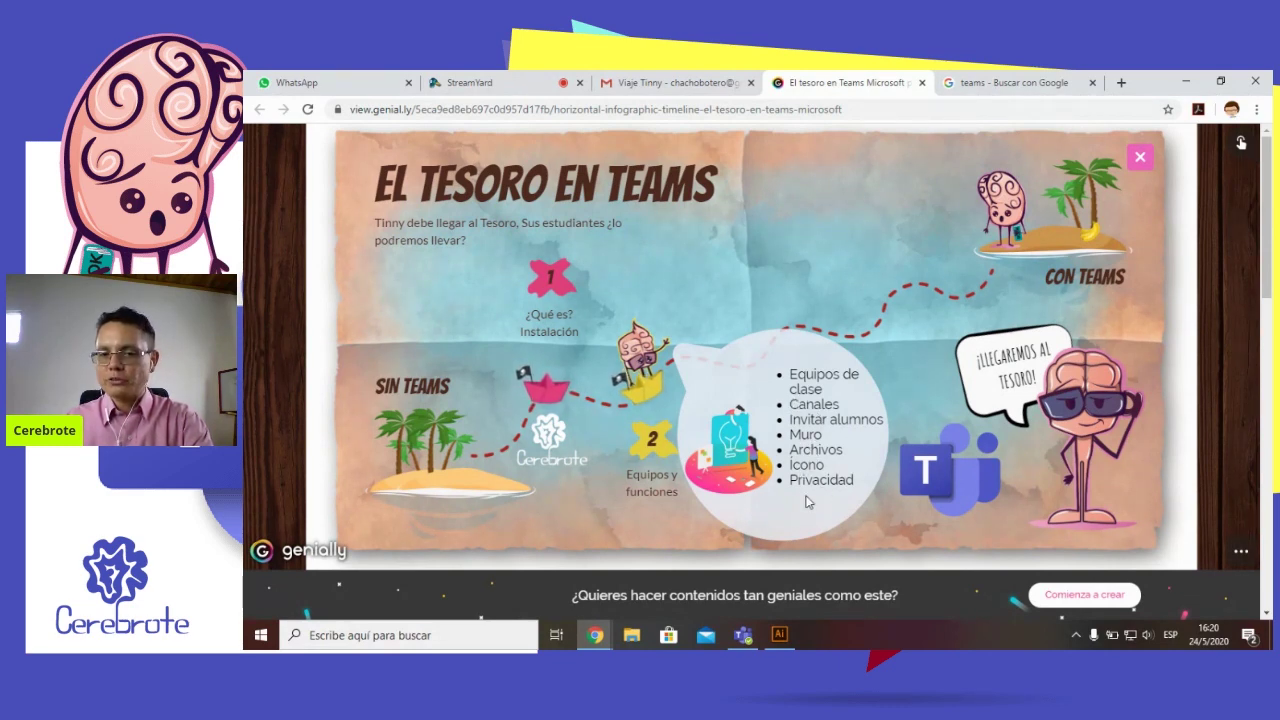
key(alt+Tab)
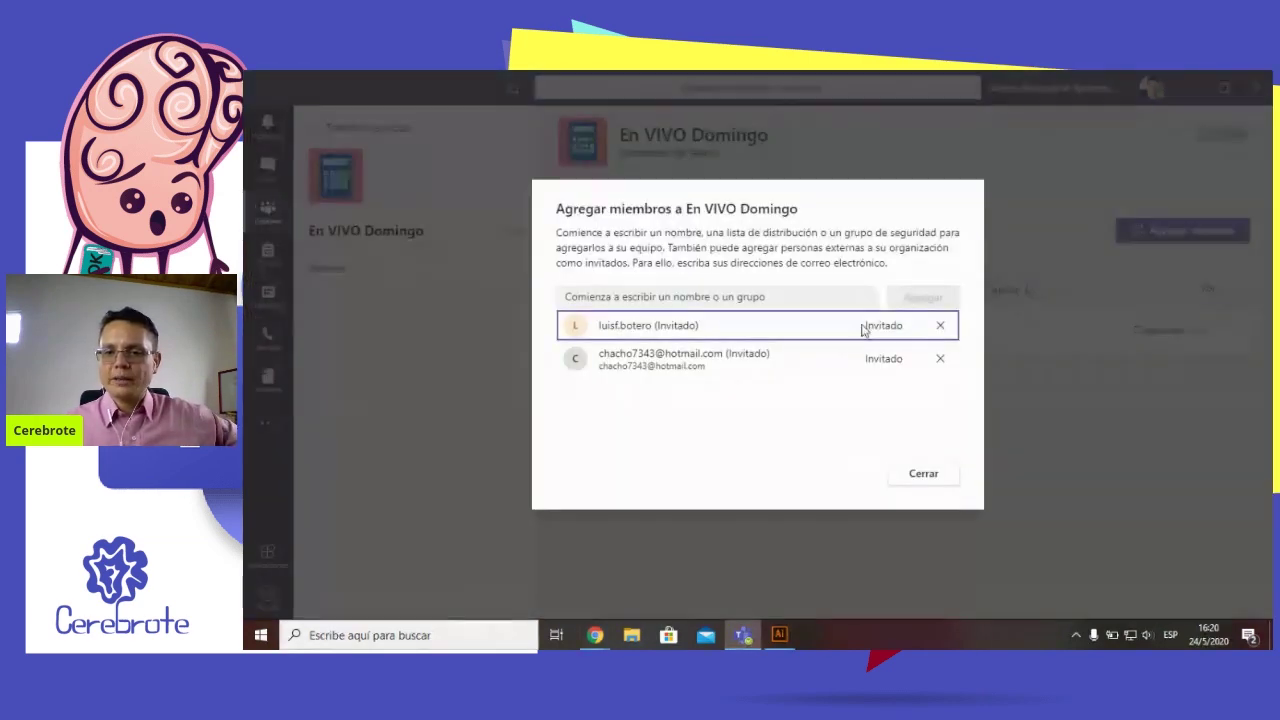
Close the Agregar miembros dialog, leaving the team with 3 members and guests
click(925, 478)
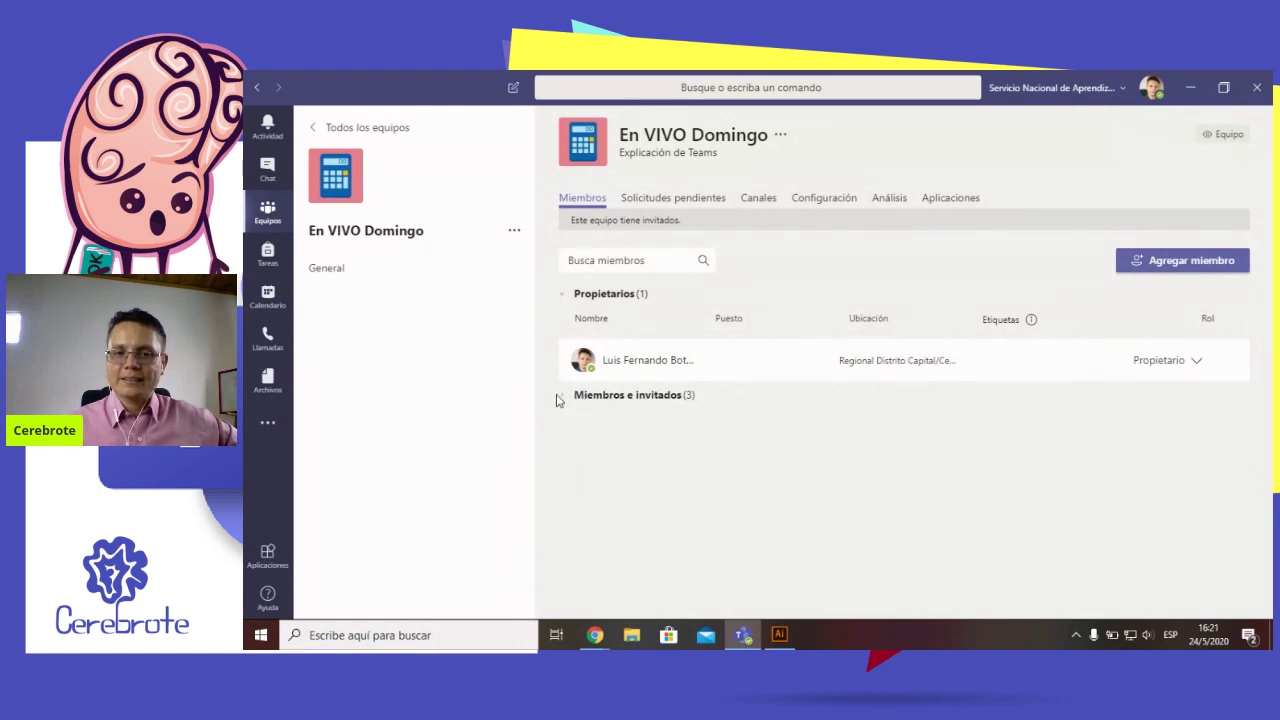
Expand Miembros e invitados and check a member's contact card and Rol options, keeping Miembro
click(614, 410)
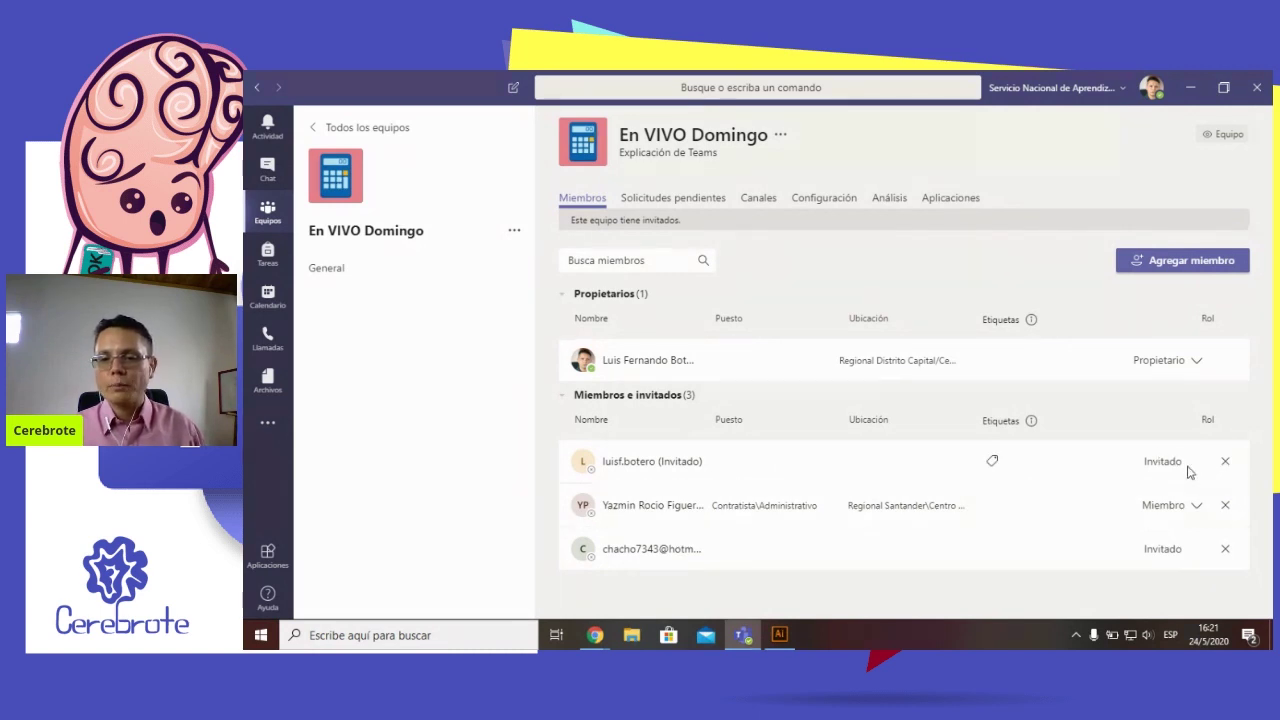
click(1197, 506)
click(1199, 508)
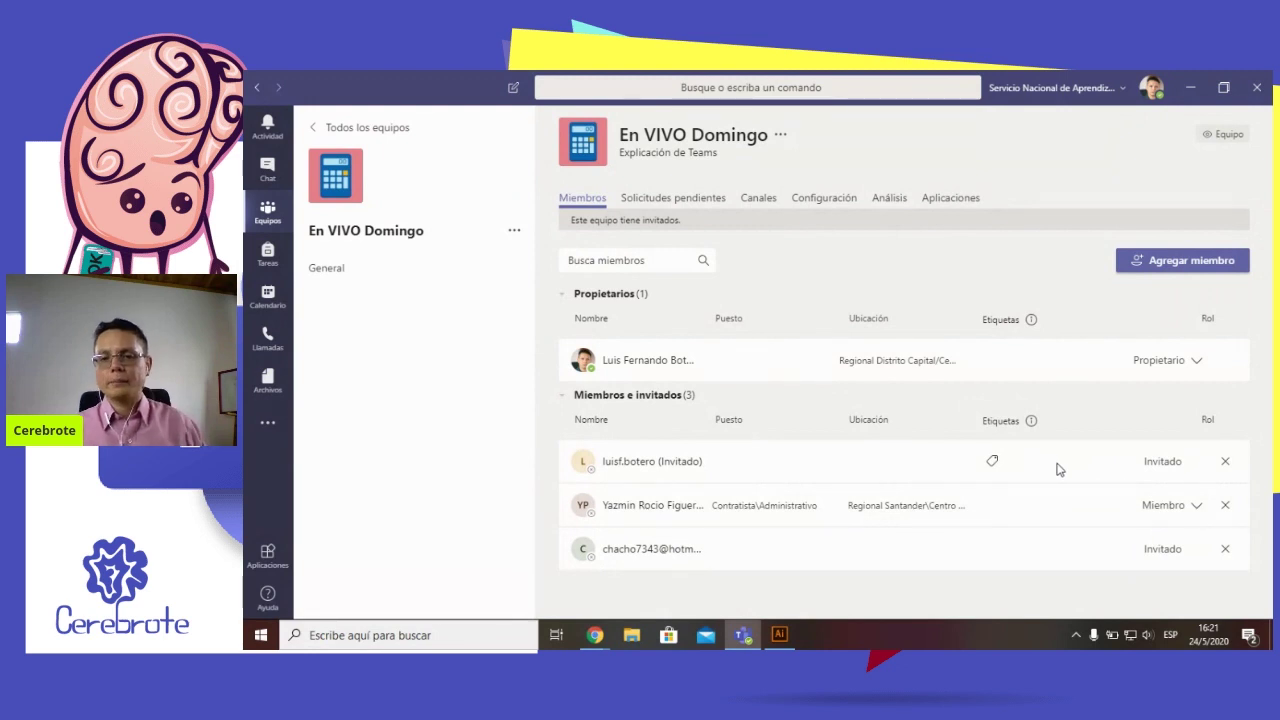
double_click(641, 503)
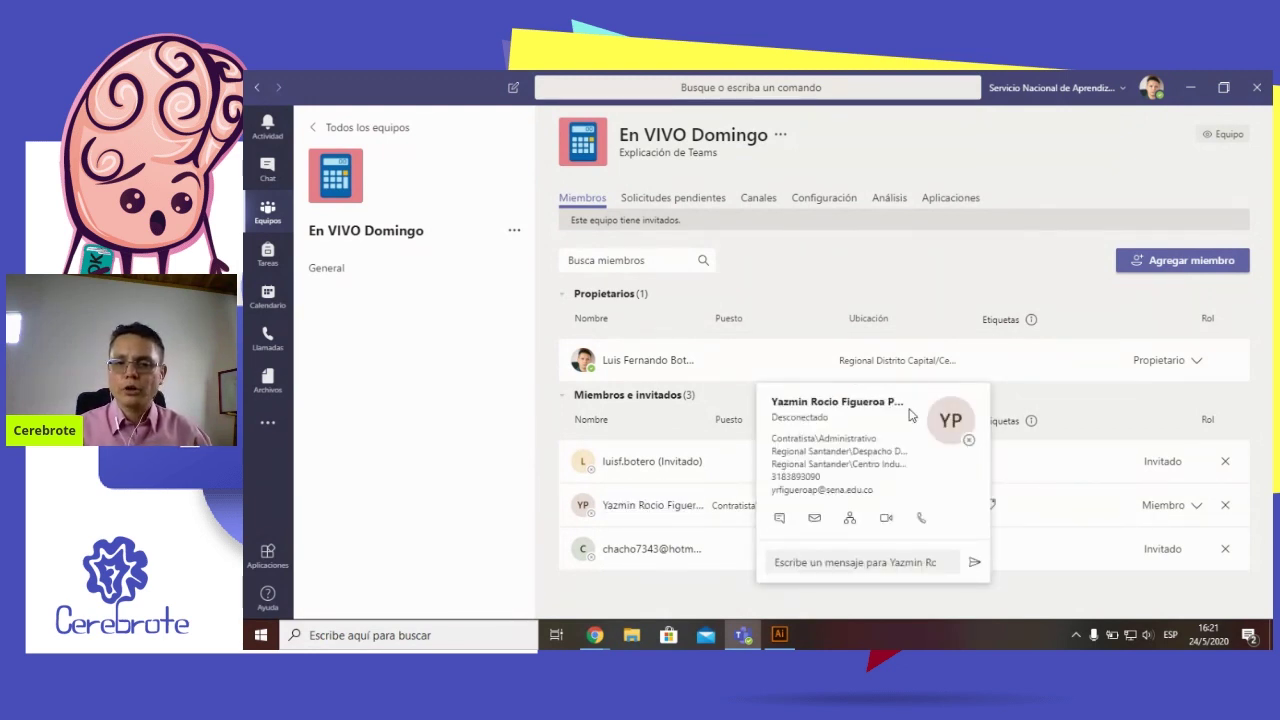
click(1037, 488)
click(1198, 505)
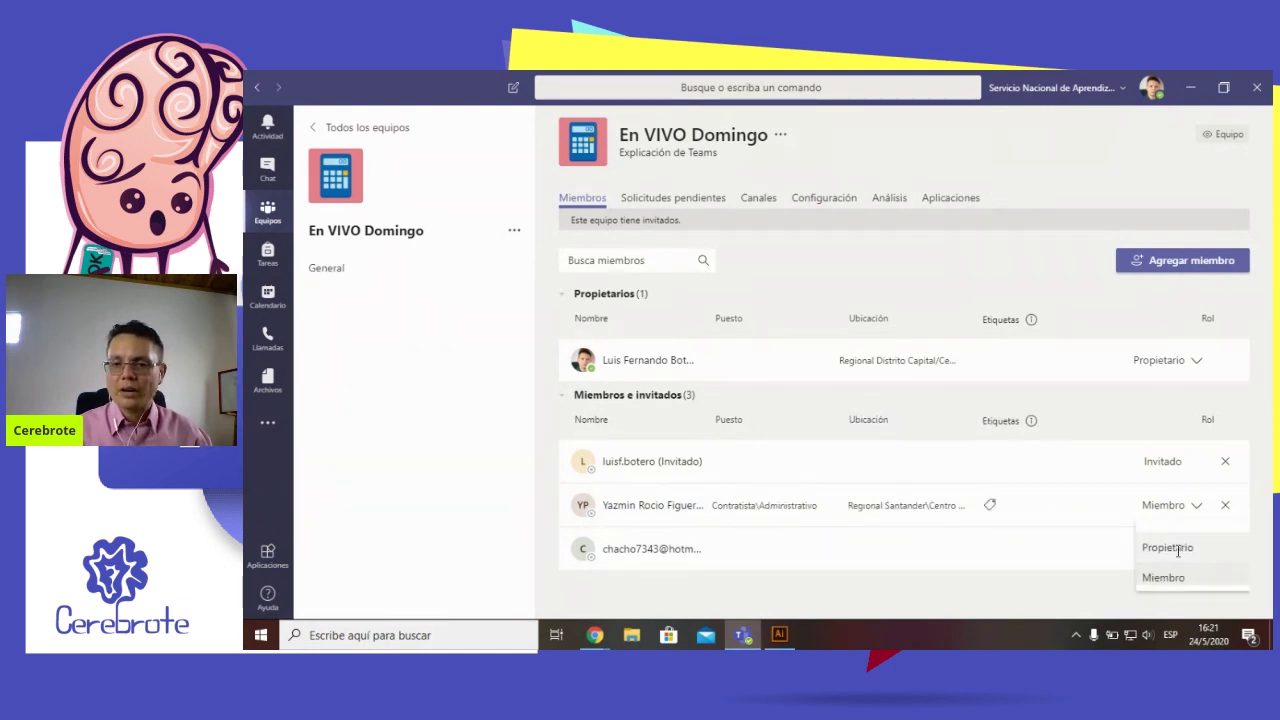
click(1031, 514)
click(1190, 510)
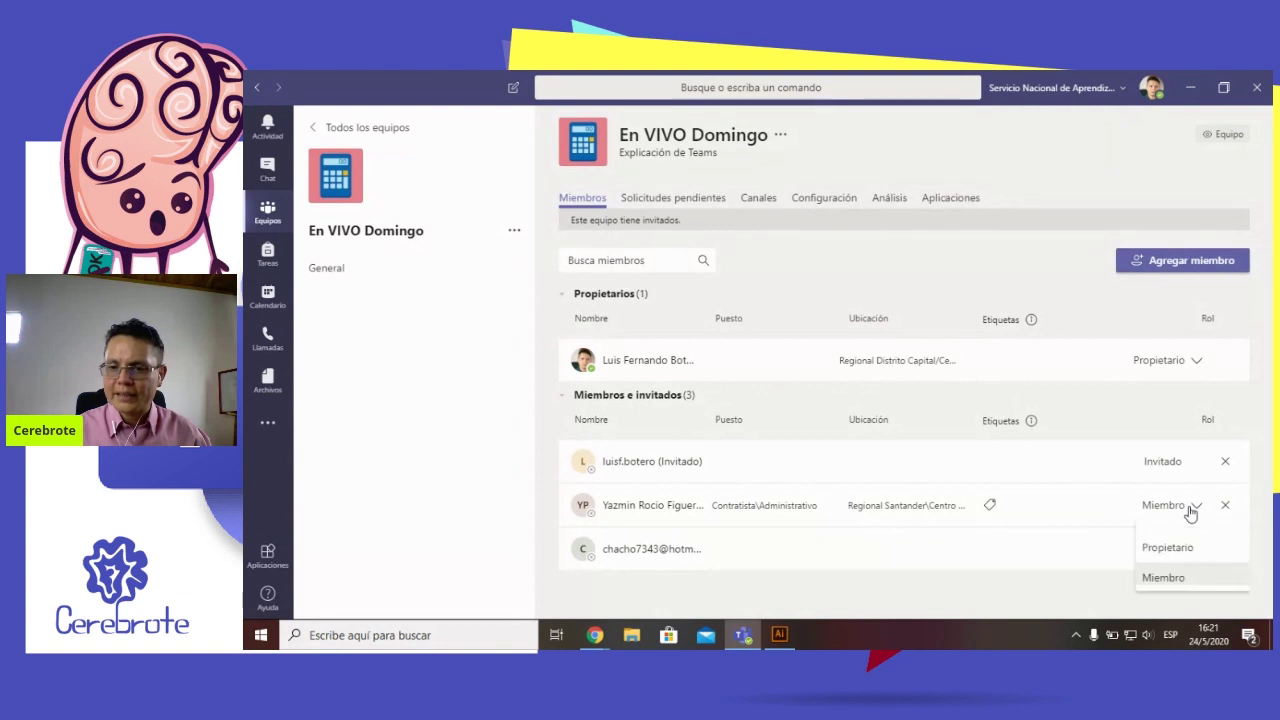
click(1076, 511)
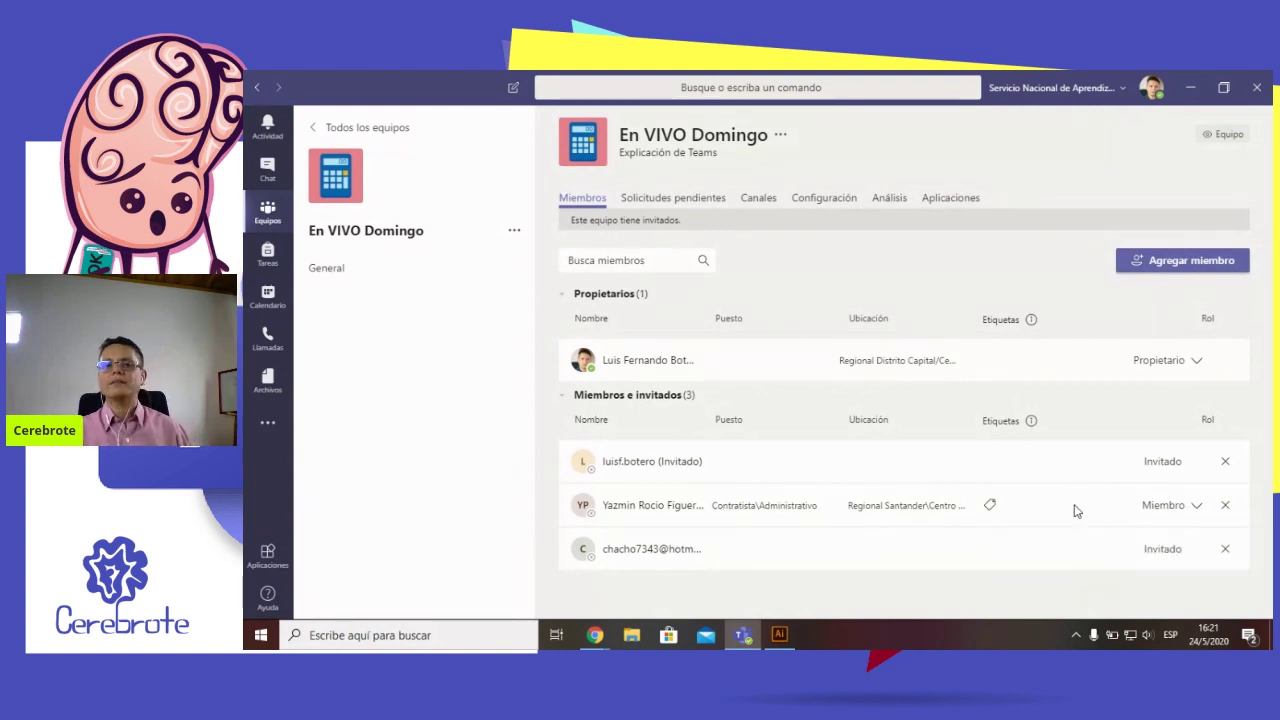